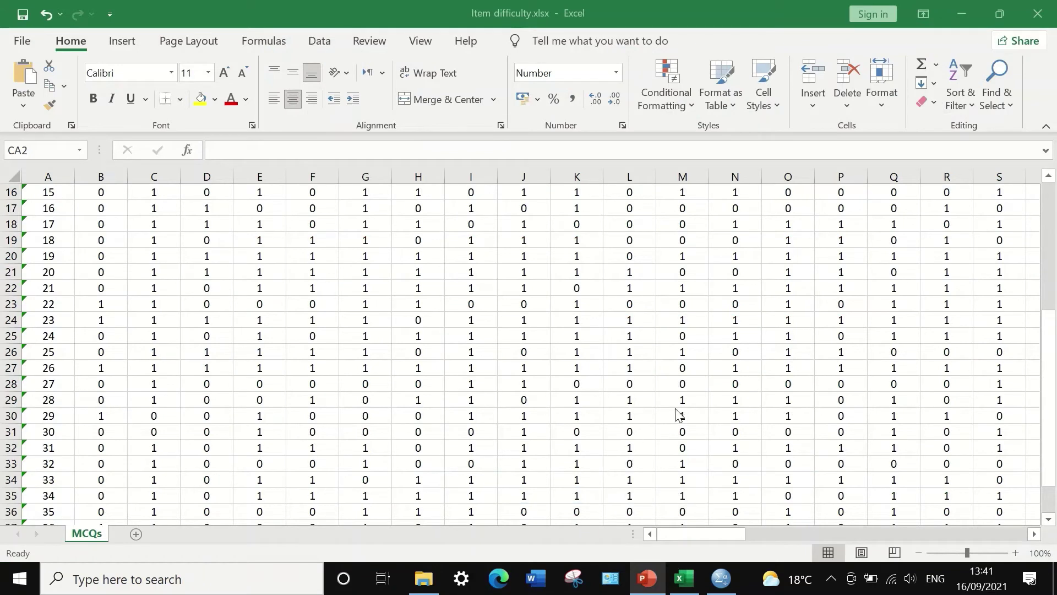
Look over the 0/1 answer data for all students and questions in the MCQs sheet.
scroll(679, 415, "up", 5)
scroll(687, 392, "down", 3)
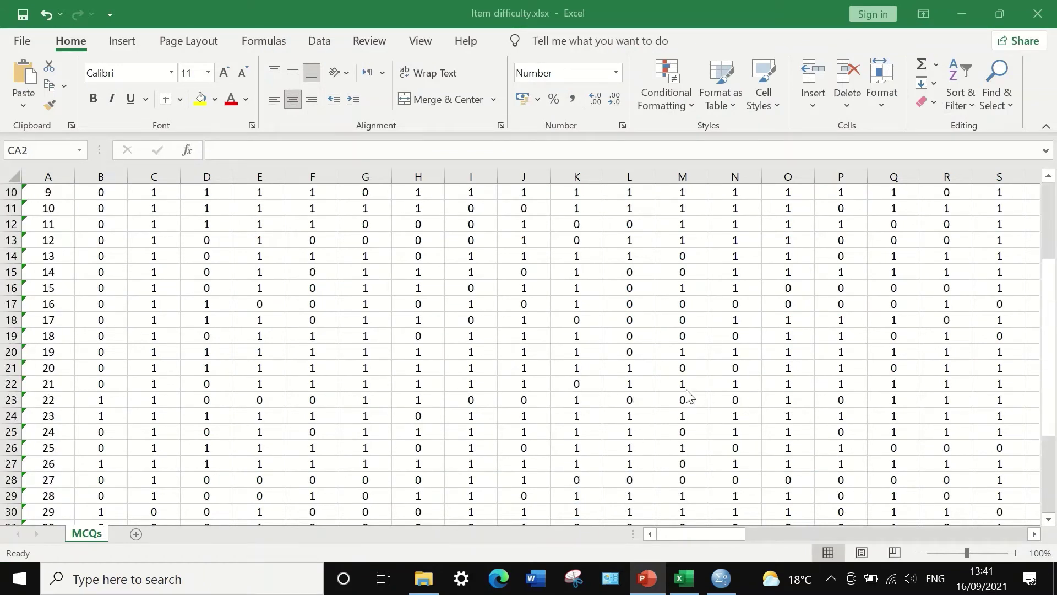
scroll(686, 396, "up", 3)
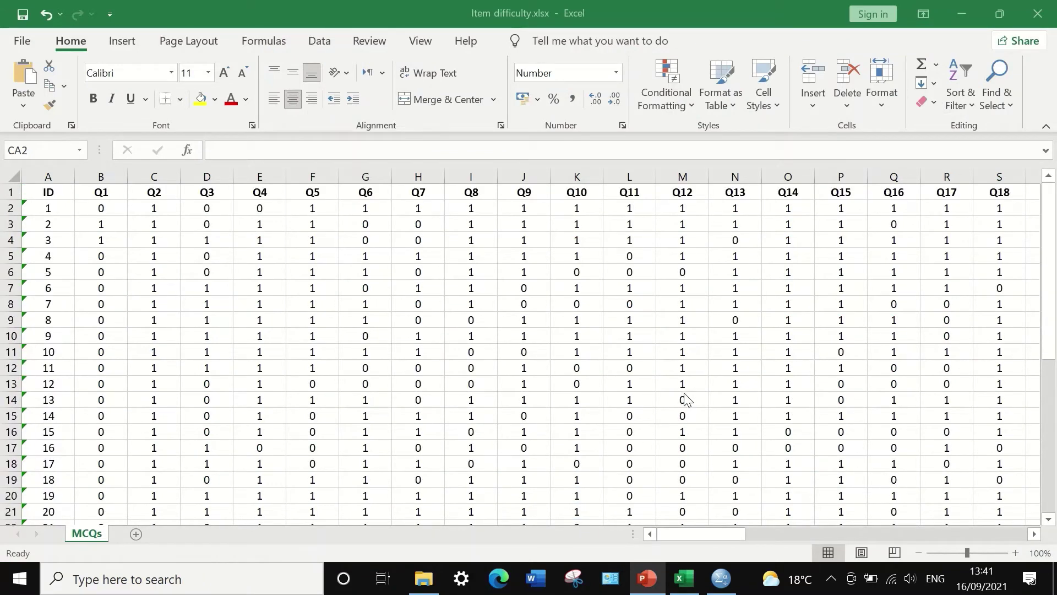
scroll(686, 397, "down", 9)
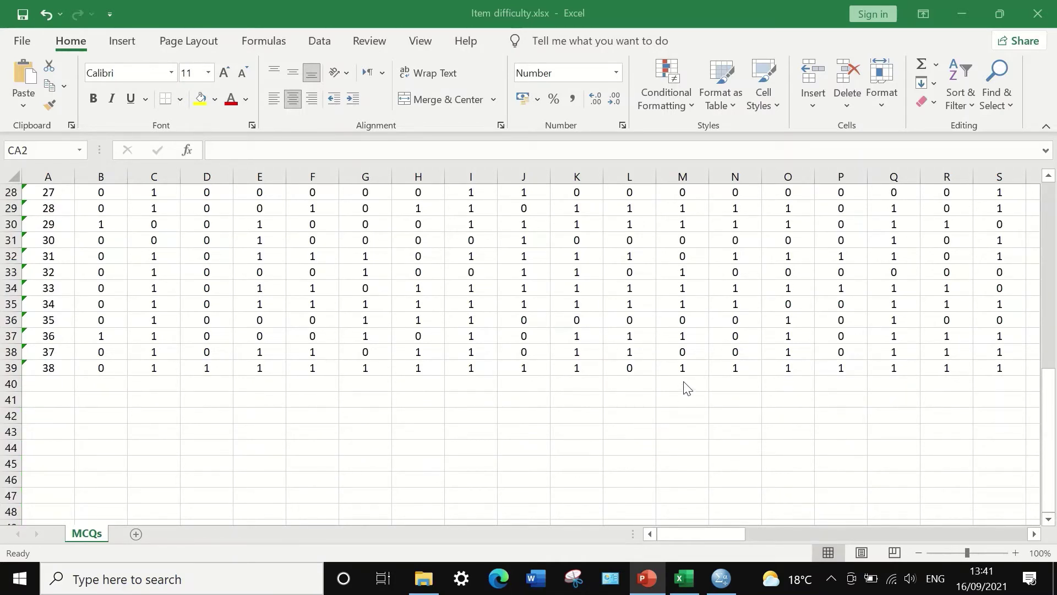
scroll(873, 462, "up", 5)
scroll(873, 462, "up", 4)
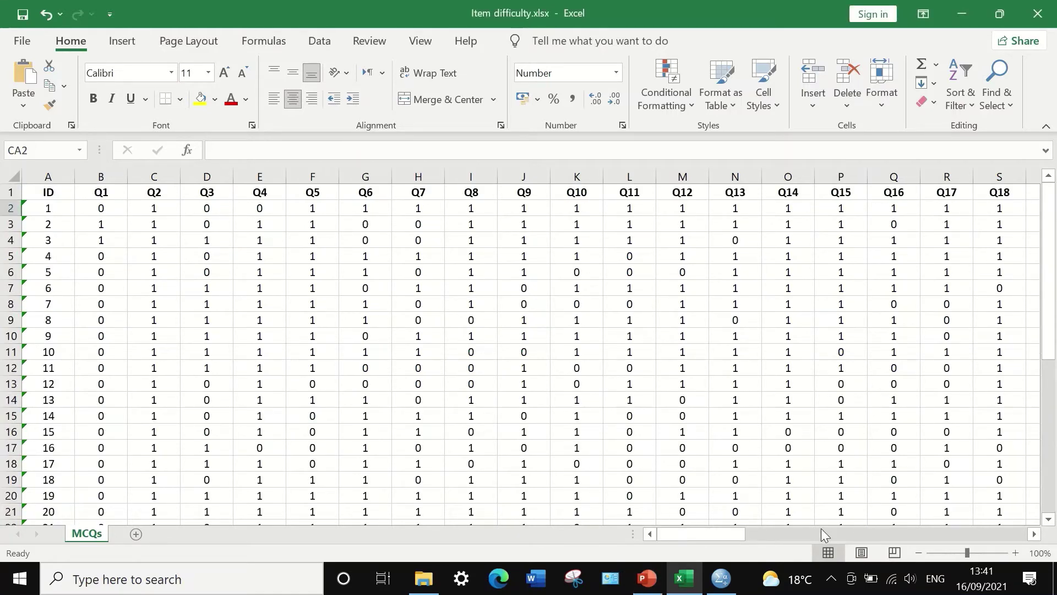
left_click_drag(702, 529, 667, 526)
Copy the Q1 to Q76 columns of the MCQs sheet, from the header row down to the last student (B1:BY39).
left_click(103, 193)
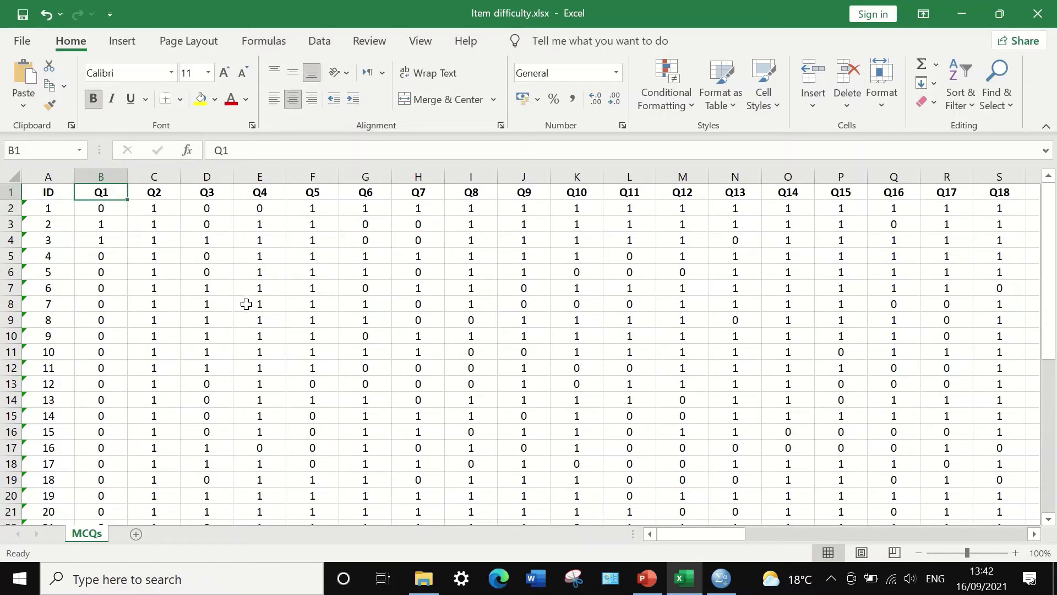
left_click_drag(712, 534, 998, 523)
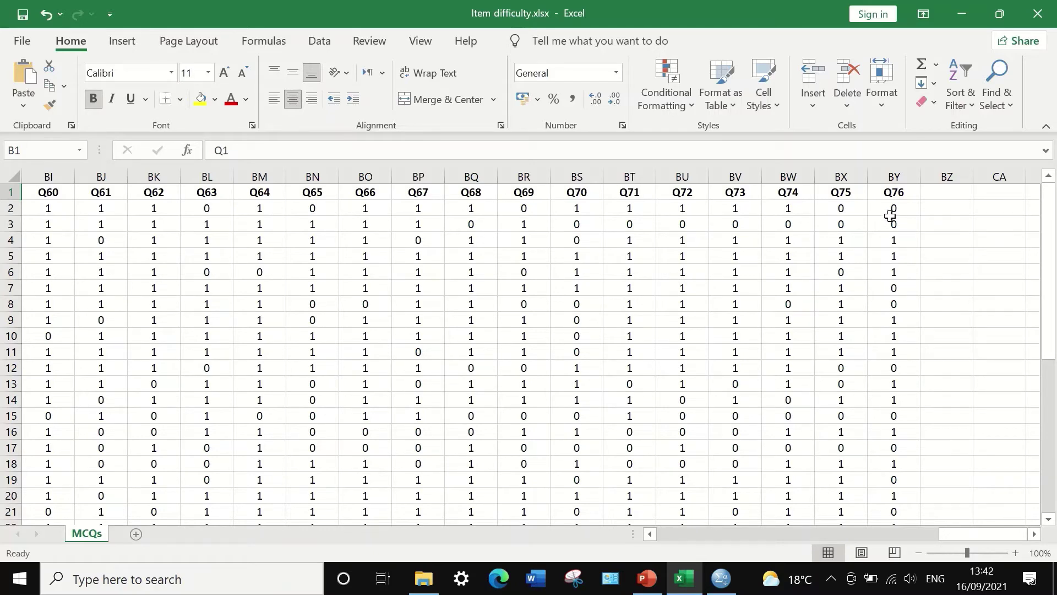
left_click(887, 195, "shift")
left_click_drag(979, 535, 695, 526)
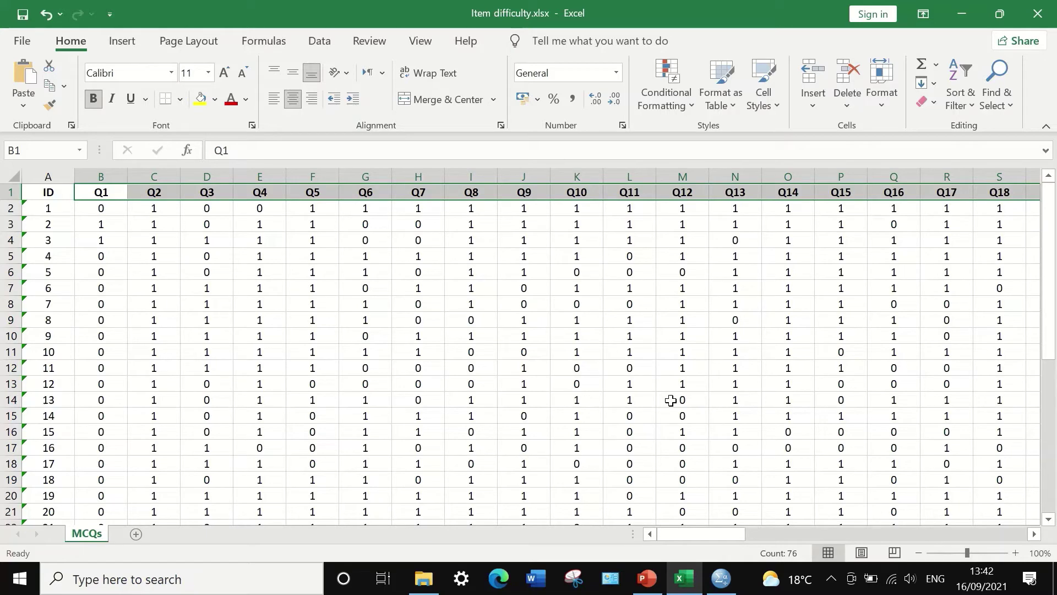
key("ctrl+shift+Down")
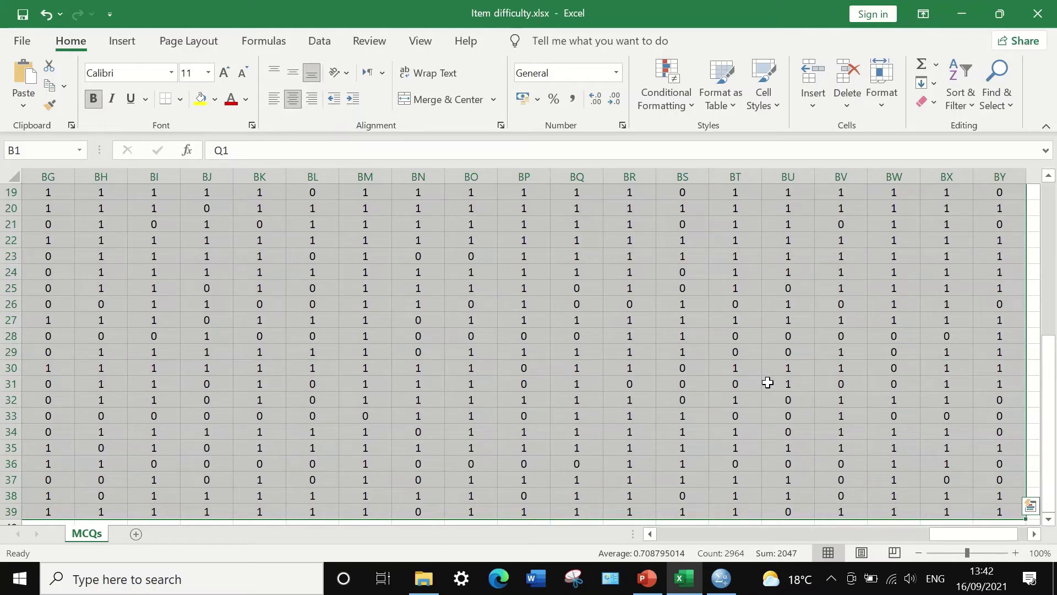
scroll(682, 325, "up", 6)
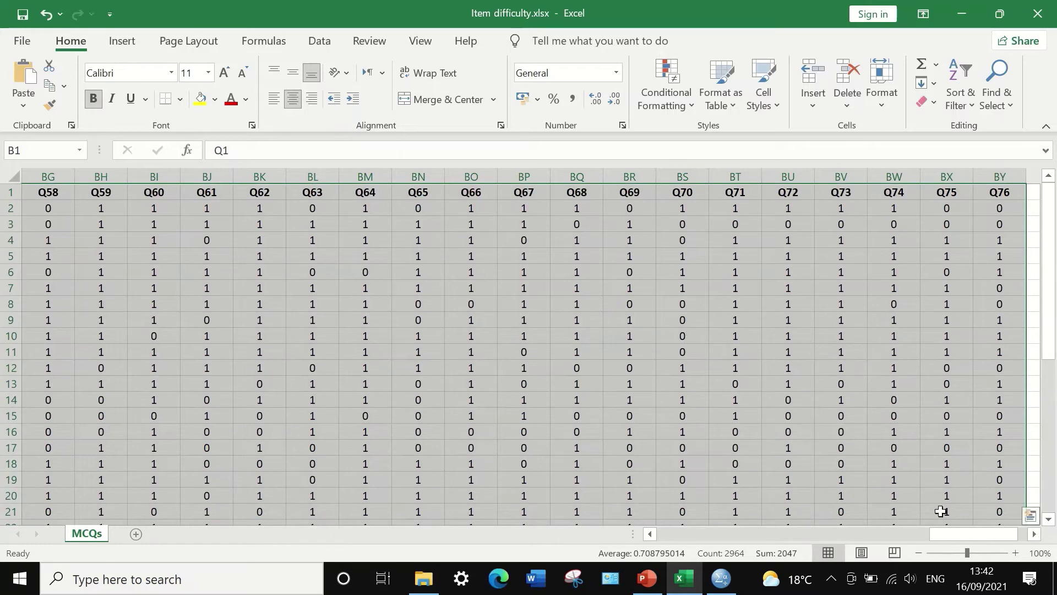
left_click_drag(956, 533, 600, 475)
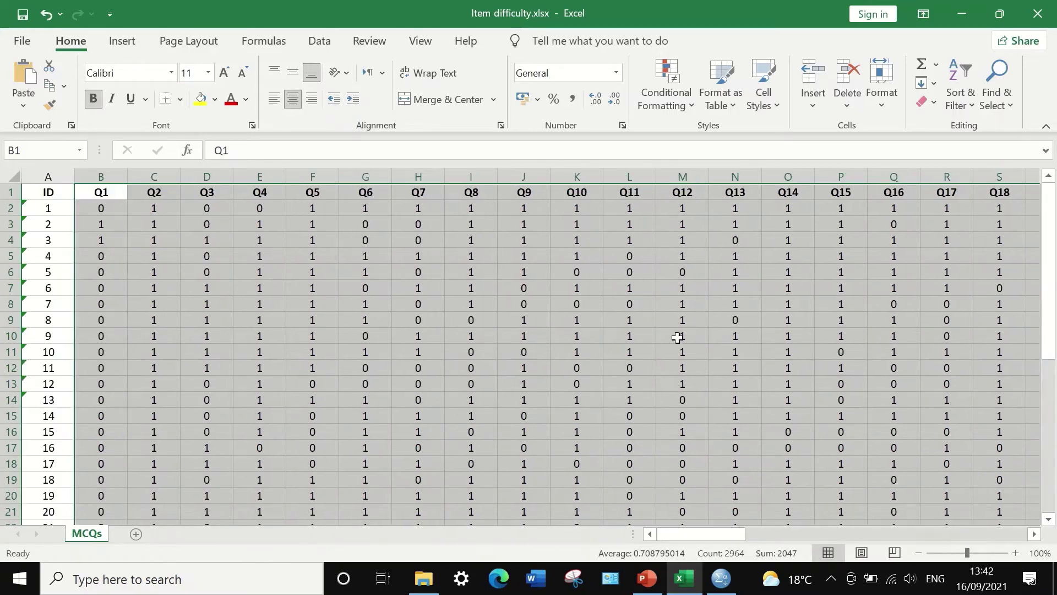
right_click(544, 258)
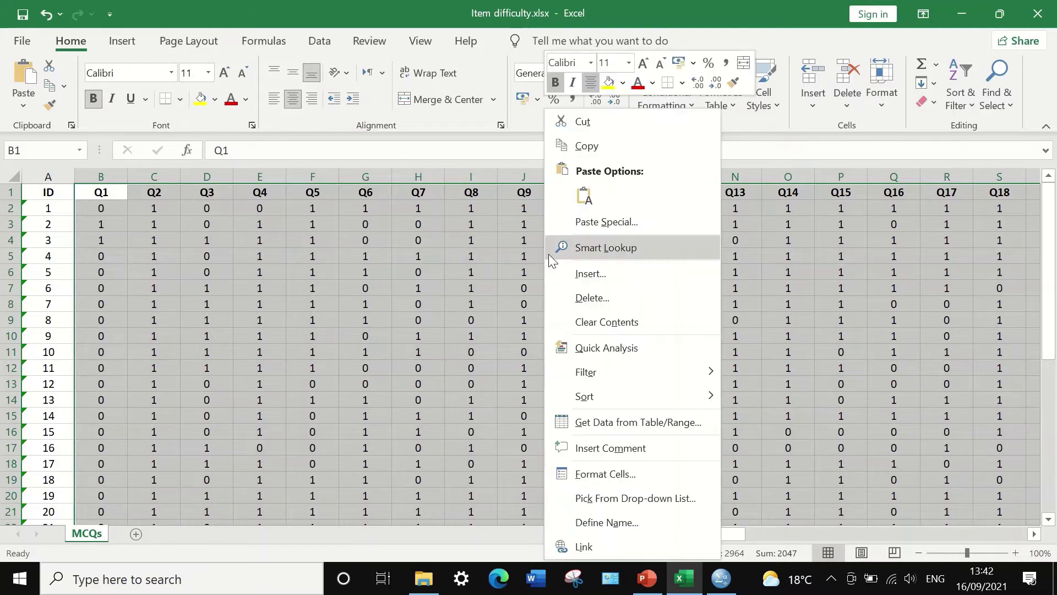
left_click(606, 147)
Switch to SPSS Statistics and paste the copied data into the empty dataset, starting at the first cell of row 1.
left_click(721, 579)
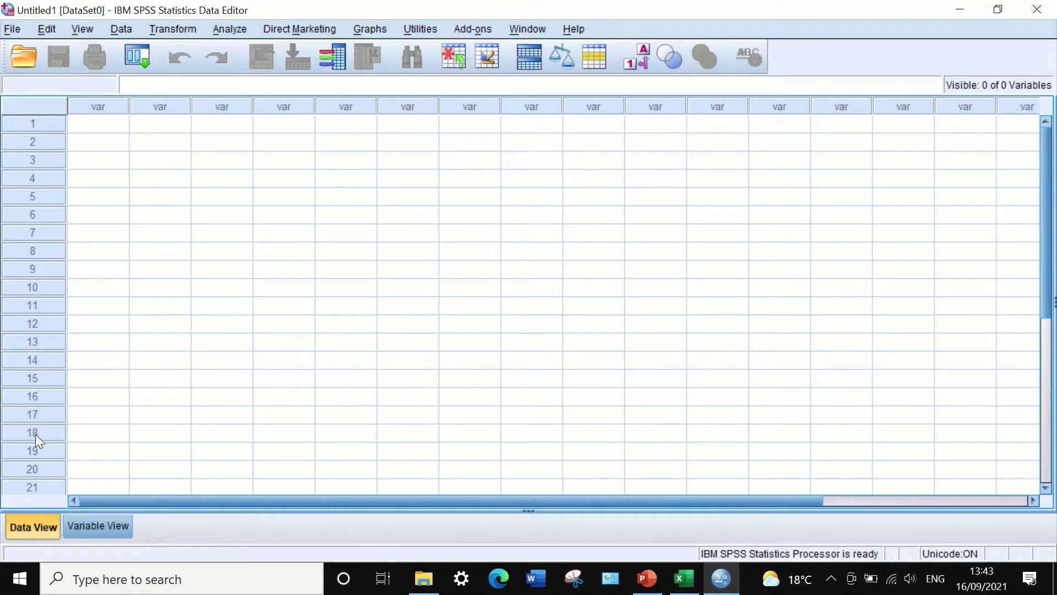
left_click(106, 124)
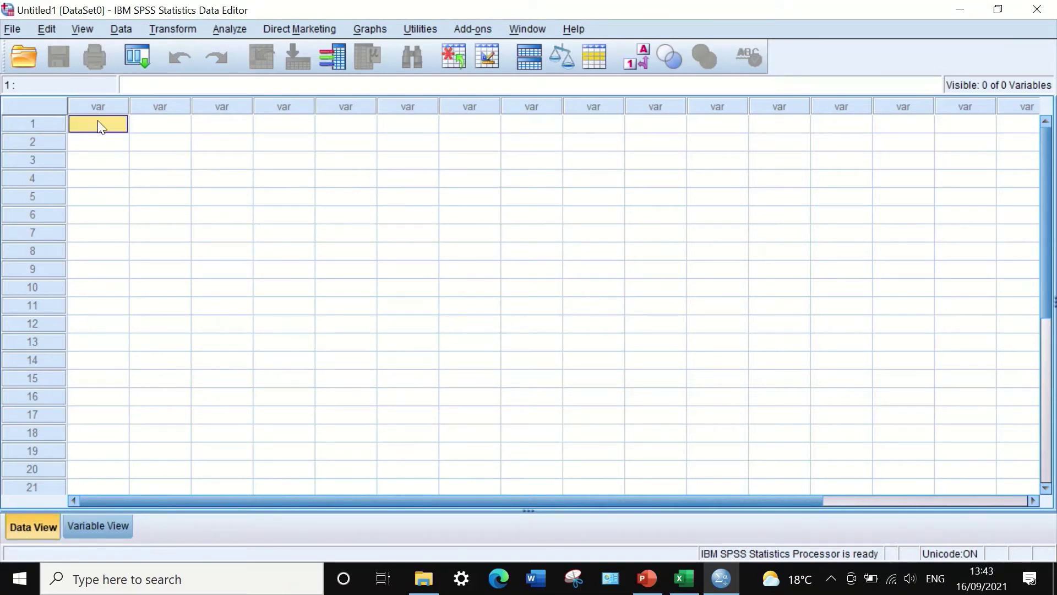
right_click(99, 126)
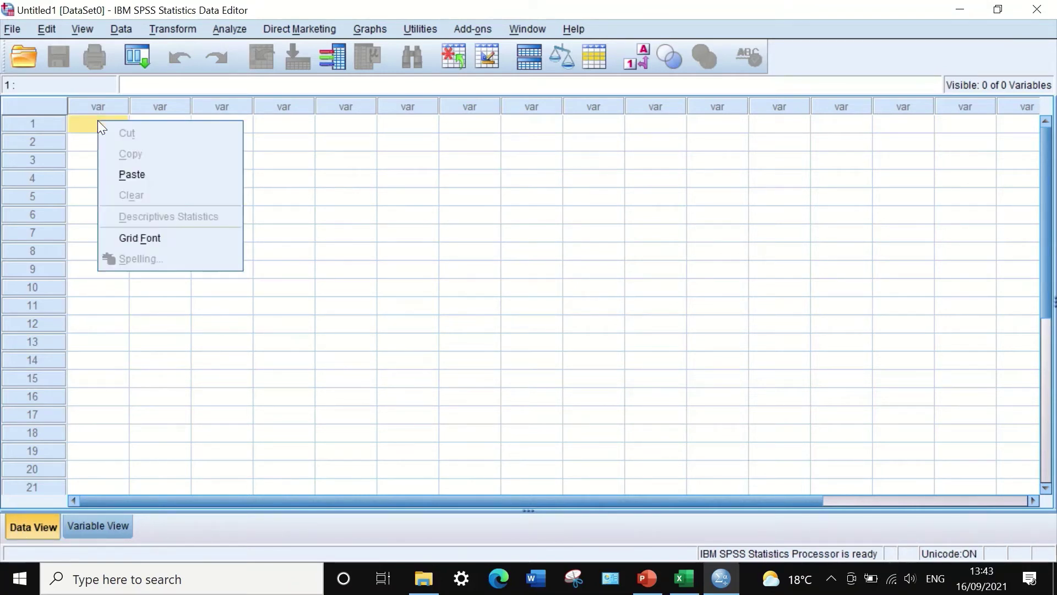
left_click(135, 174)
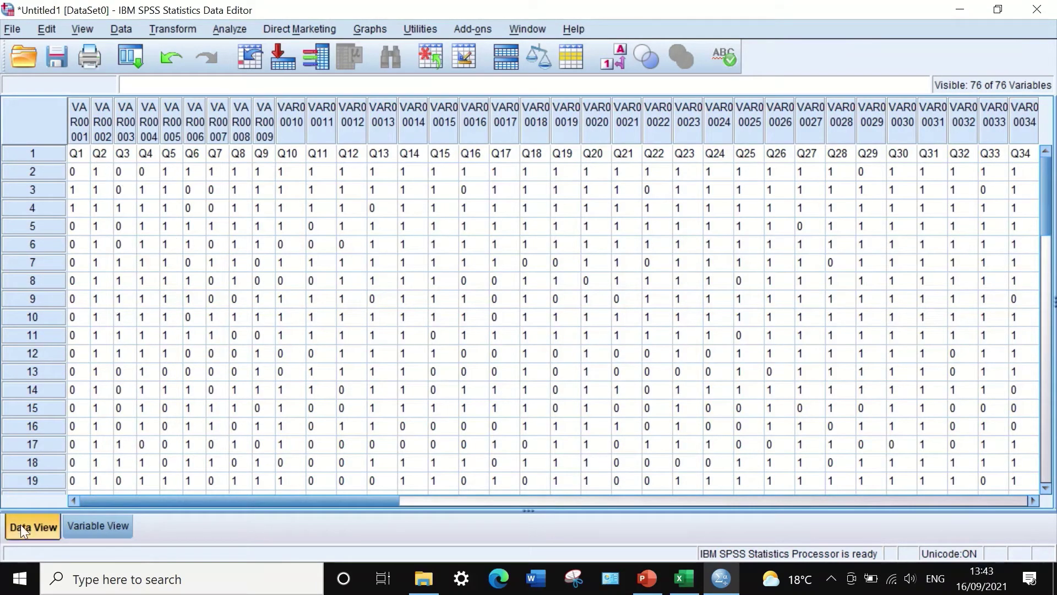
Delete the first case, which holds the question labels Q1, Q2 and so on, from the pasted data.
scroll(144, 302, "down", 4)
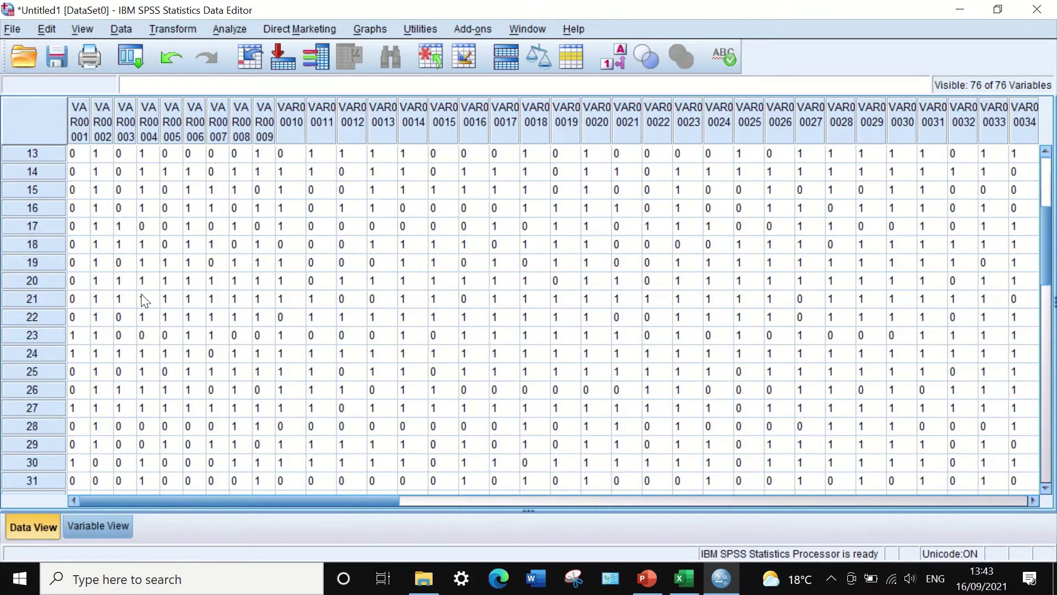
scroll(144, 302, "up", 4)
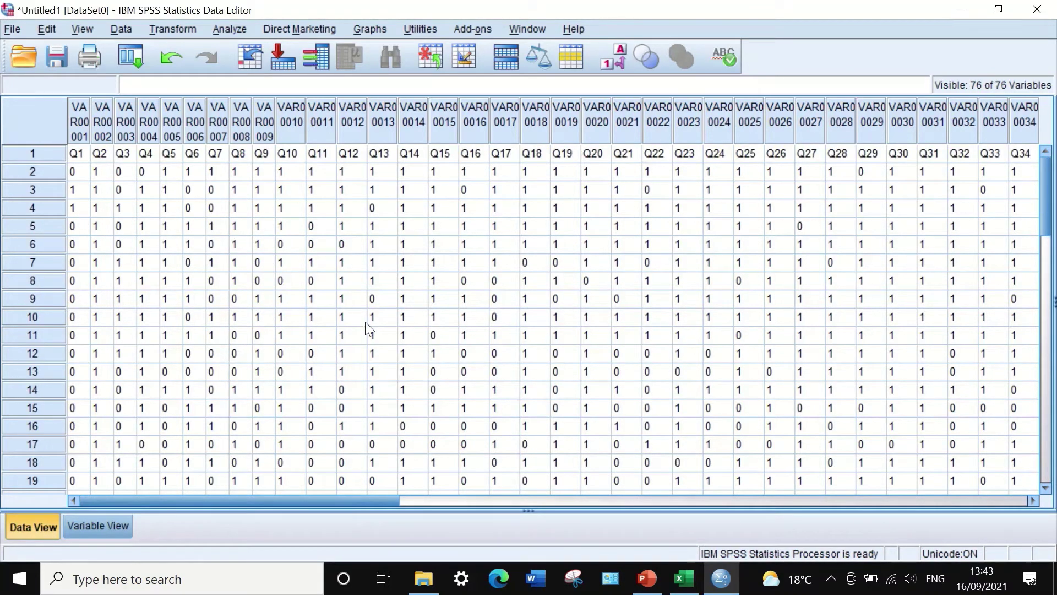
left_click(8, 150)
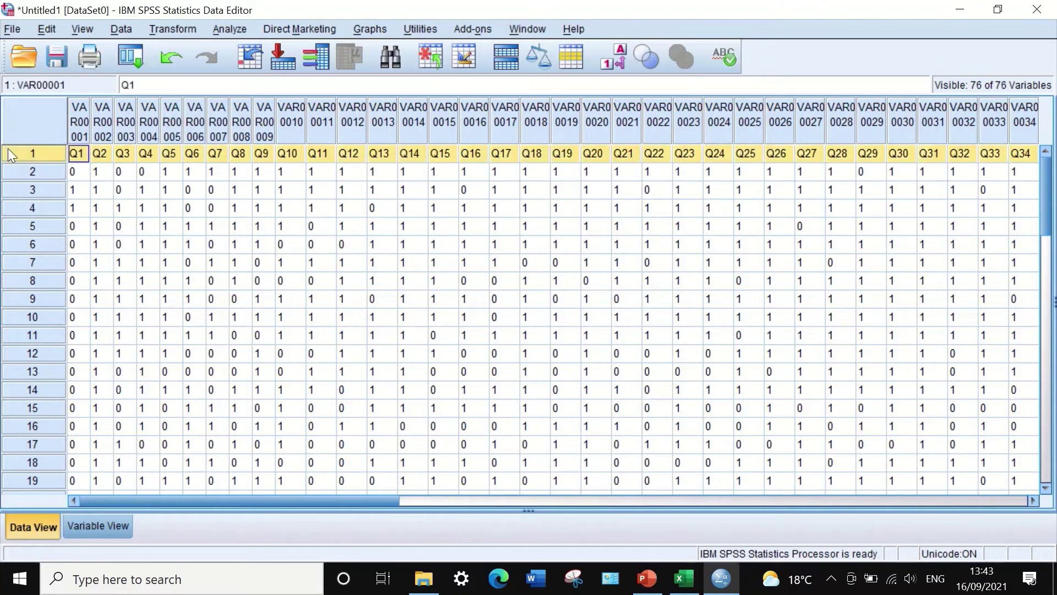
right_click(18, 149)
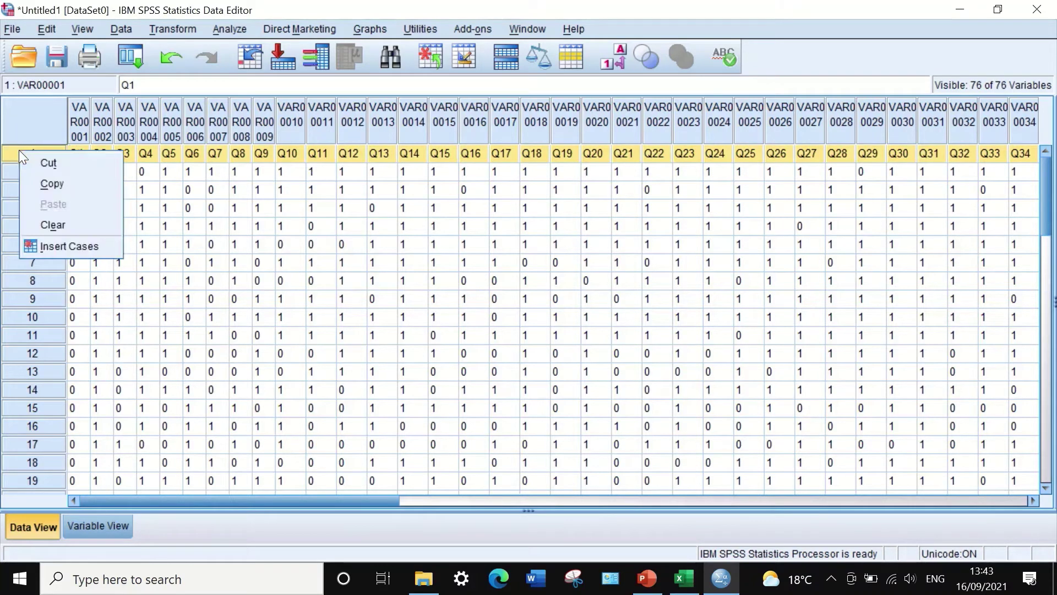
left_click(83, 219)
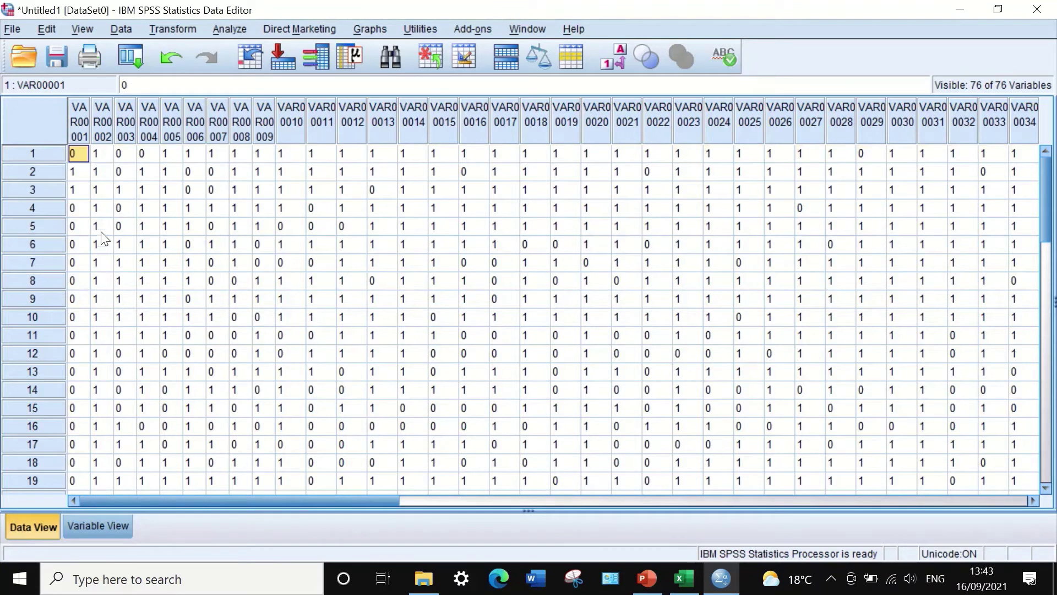
Show the variable definitions and check the Variable Type settings of VAR00001, leaving them as String.
left_click(104, 529)
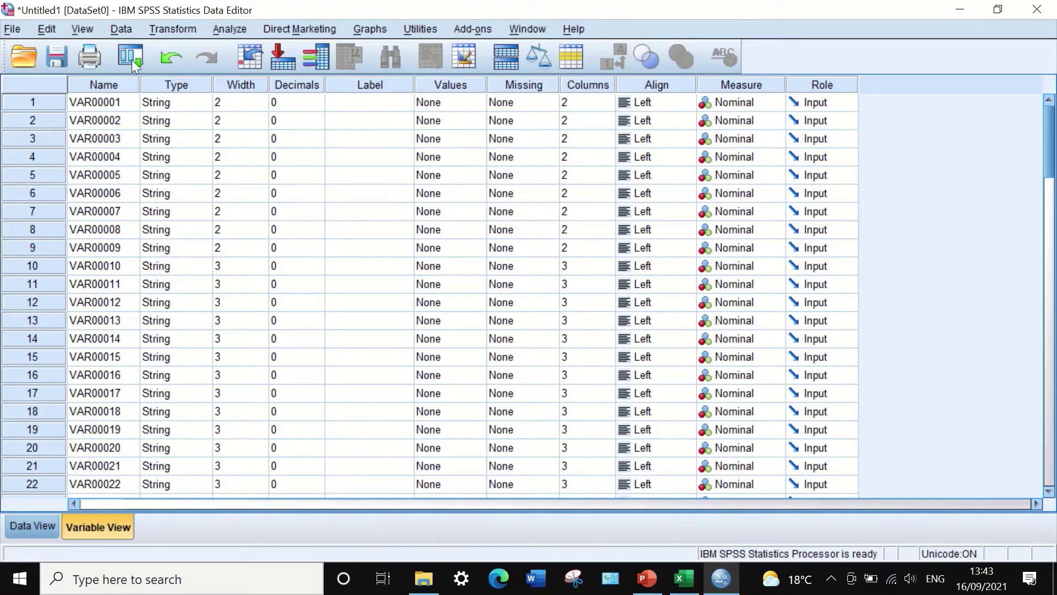
left_click(189, 104)
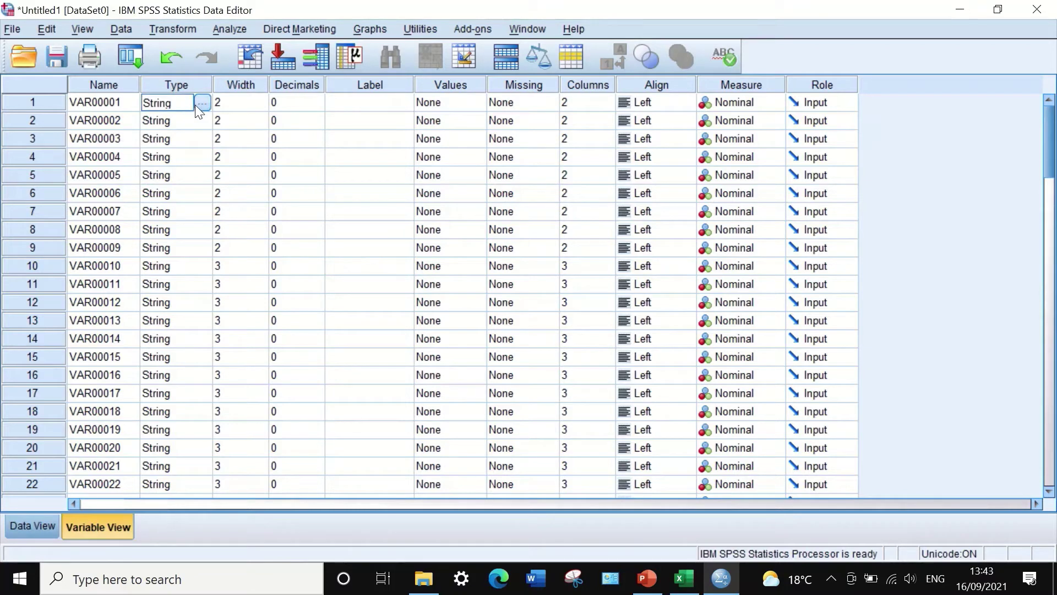
left_click(33, 524)
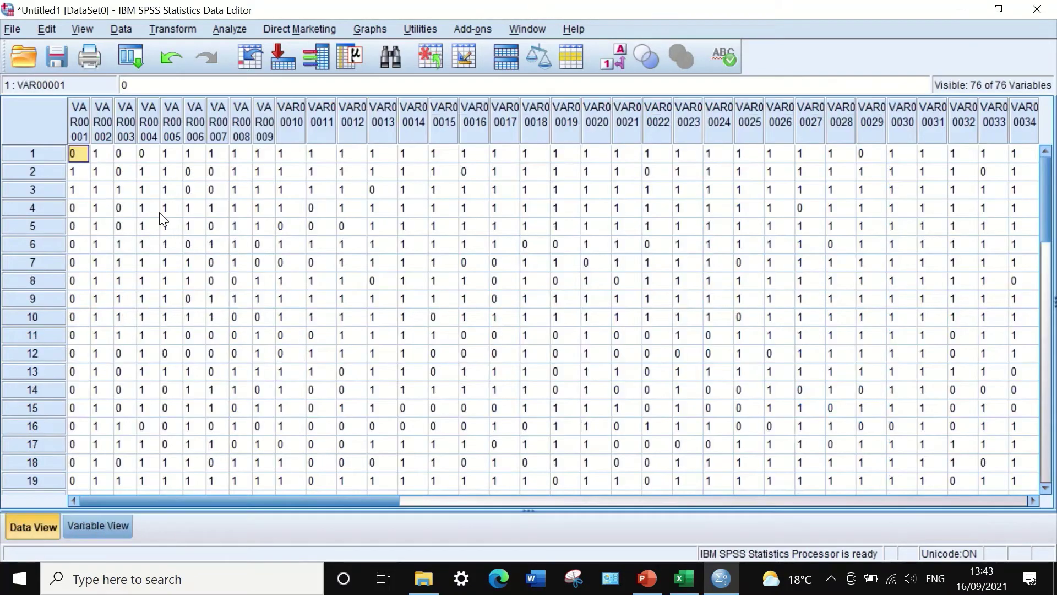
left_click(93, 524)
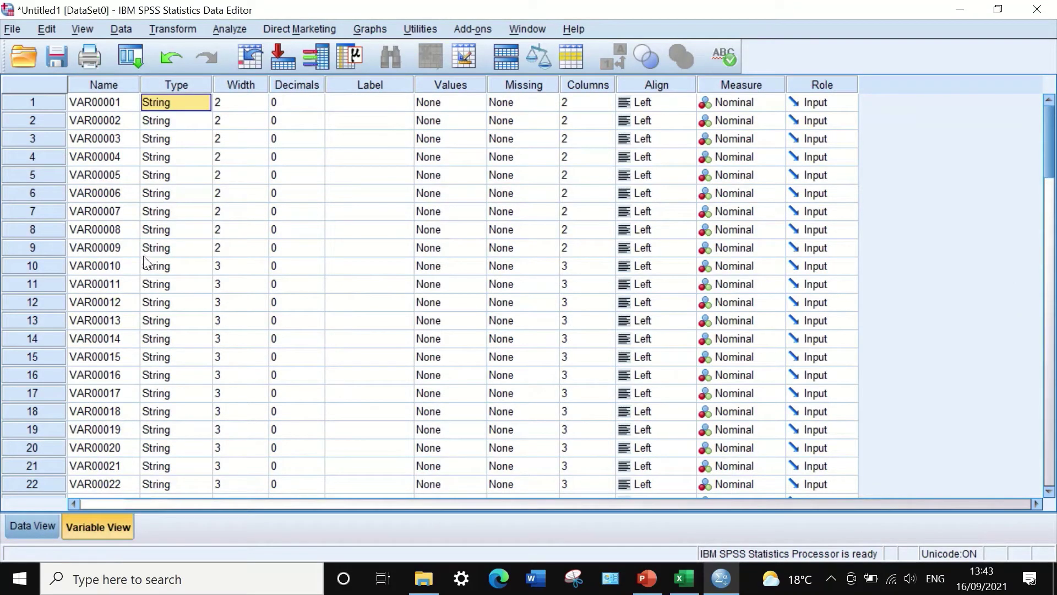
left_click(202, 103)
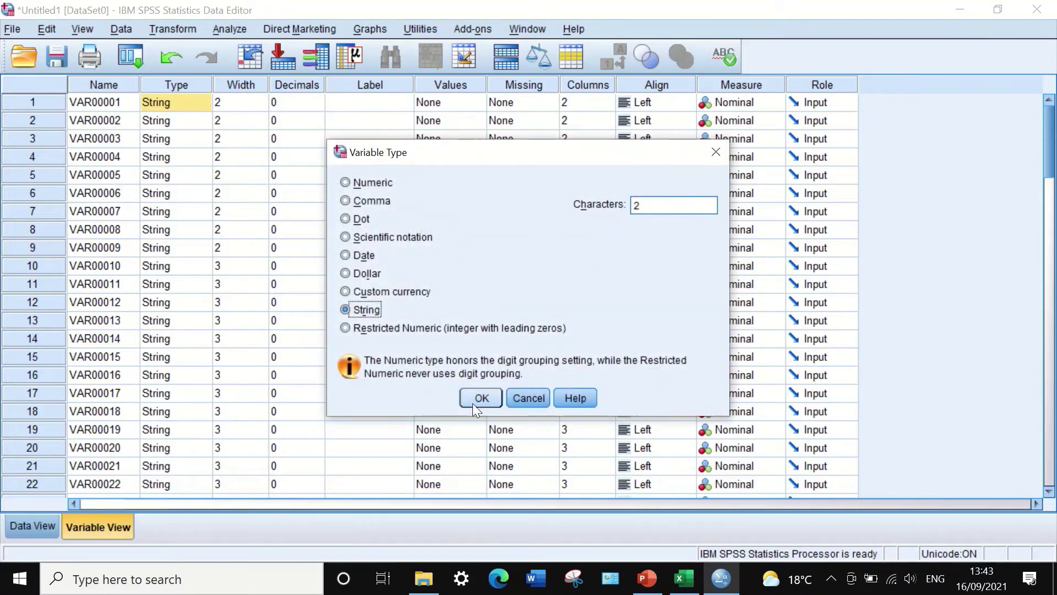
left_click(475, 399)
Change the variable type of VAR00002 and VAR00003 to Numeric with width 2 and 0 decimal places.
left_click(172, 125)
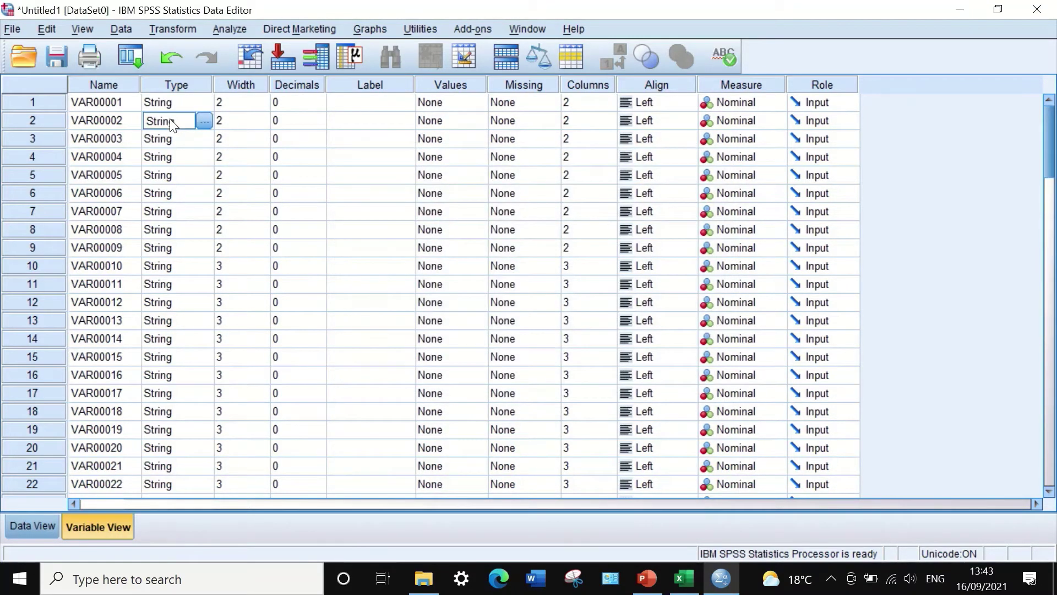
left_click(205, 121)
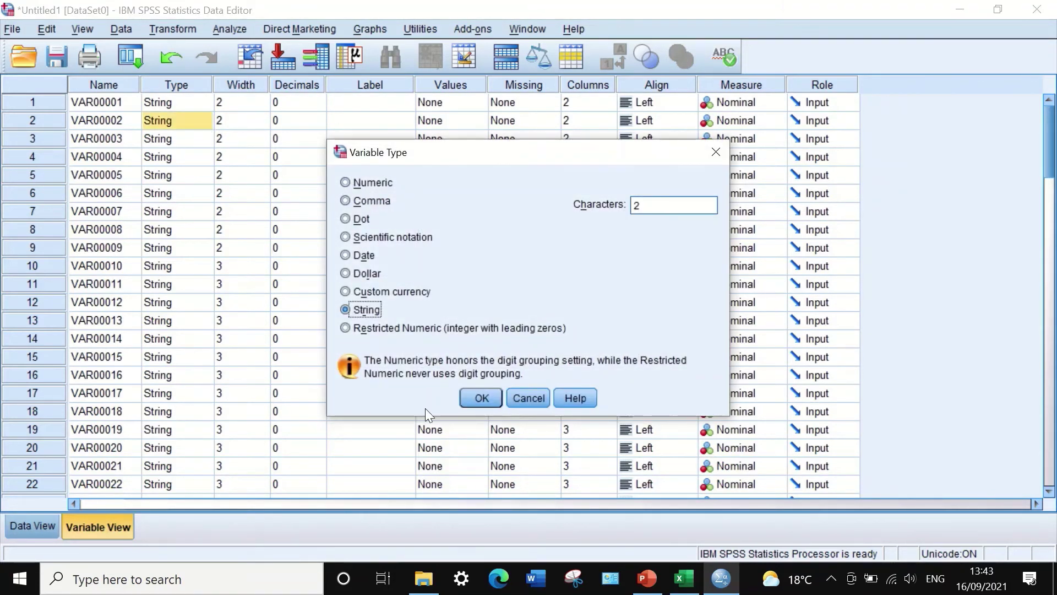
left_click(375, 184)
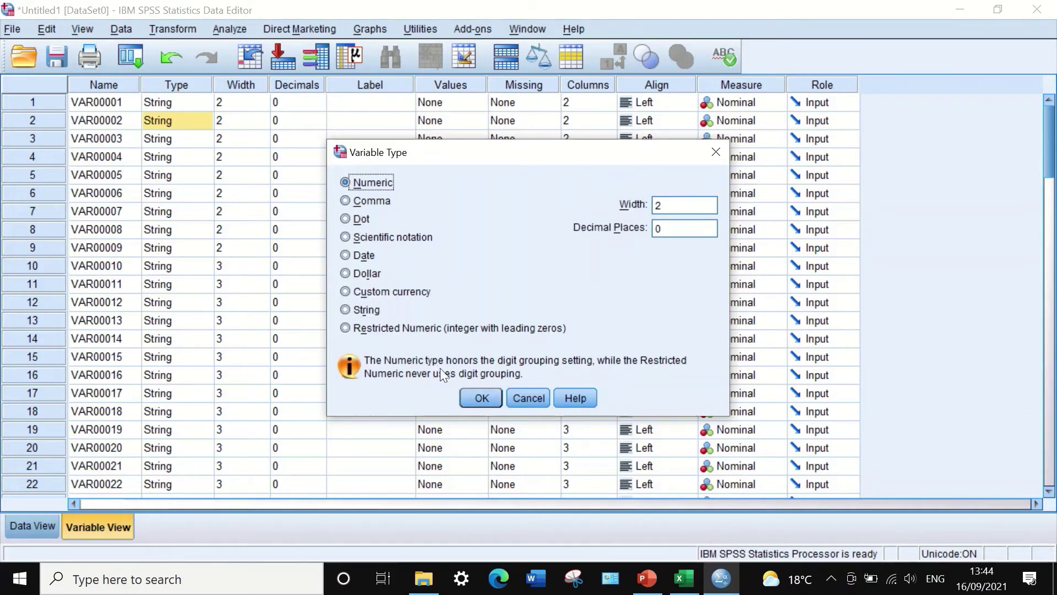
left_click(481, 398)
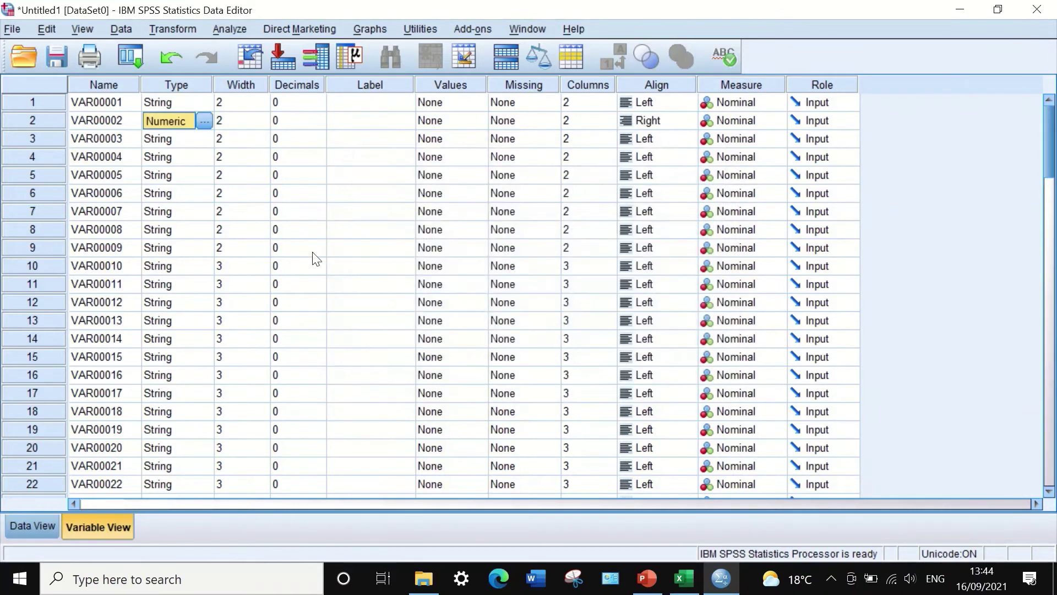
left_click(176, 141)
left_click(203, 139)
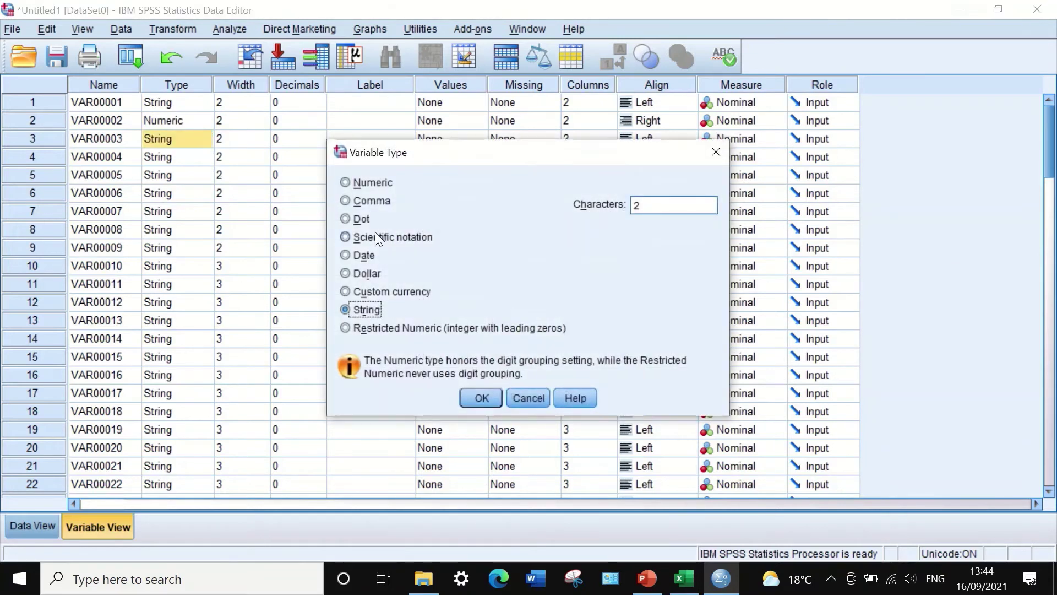
left_click(358, 183)
left_click(481, 397)
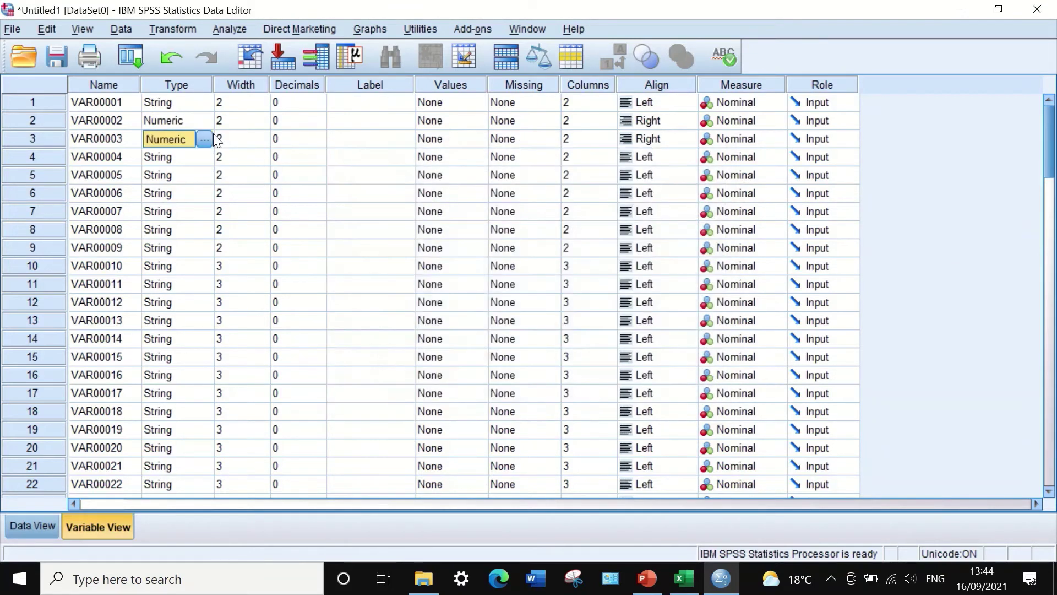
Change the variable type of VAR00001 to Numeric and select its type cell.
left_click(171, 102)
left_click(204, 103)
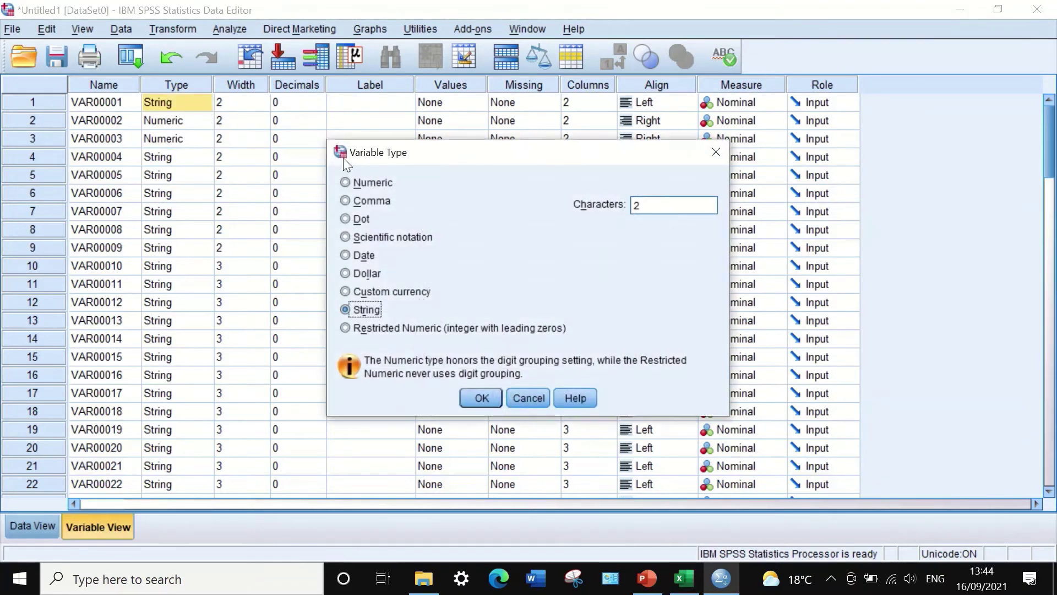
left_click(352, 182)
left_click(481, 396)
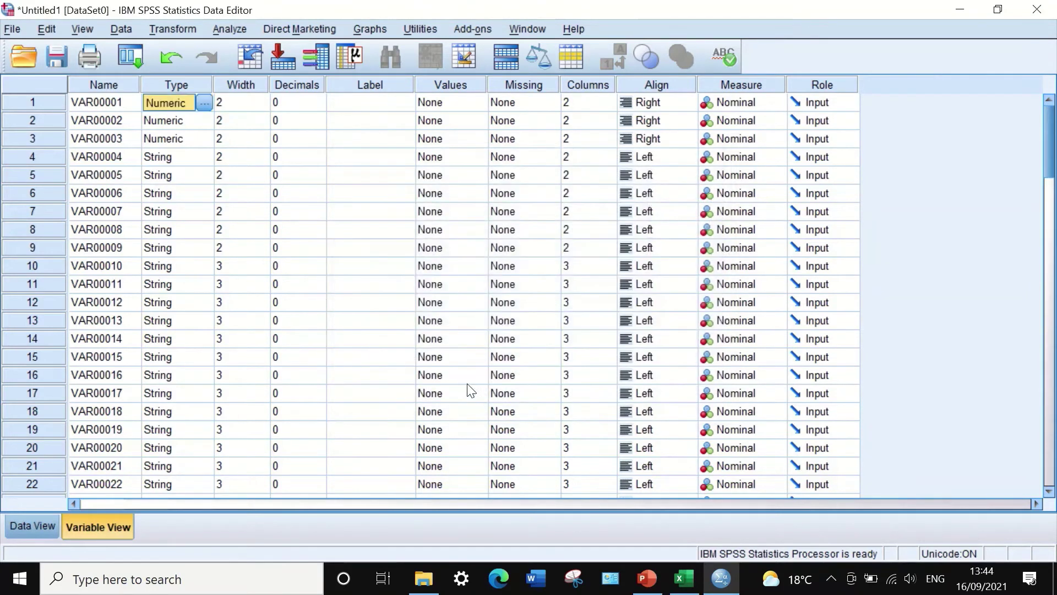
left_click(173, 157)
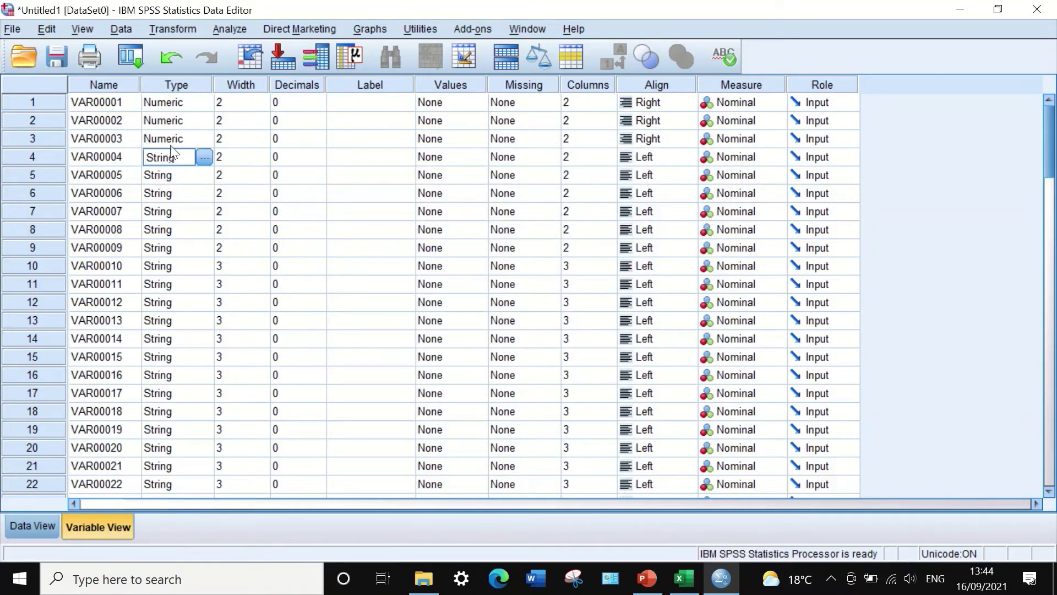
left_click(172, 102)
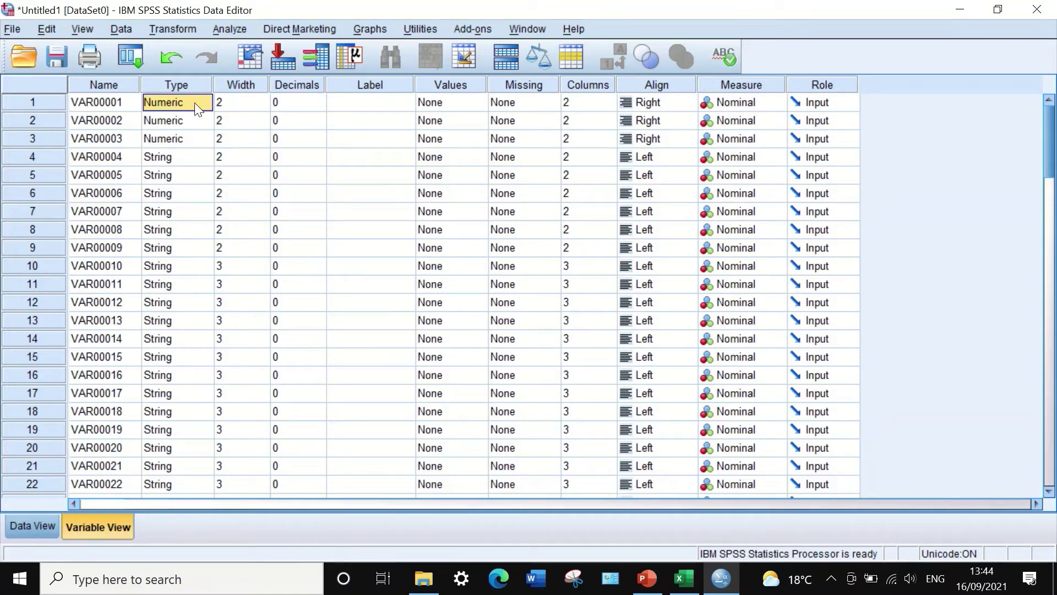
Copy the Numeric type of VAR00001 and paste it onto the type cells of VAR00004 through VAR00076.
right_click(191, 103)
left_click(190, 115)
left_click_drag(170, 155, 193, 281)
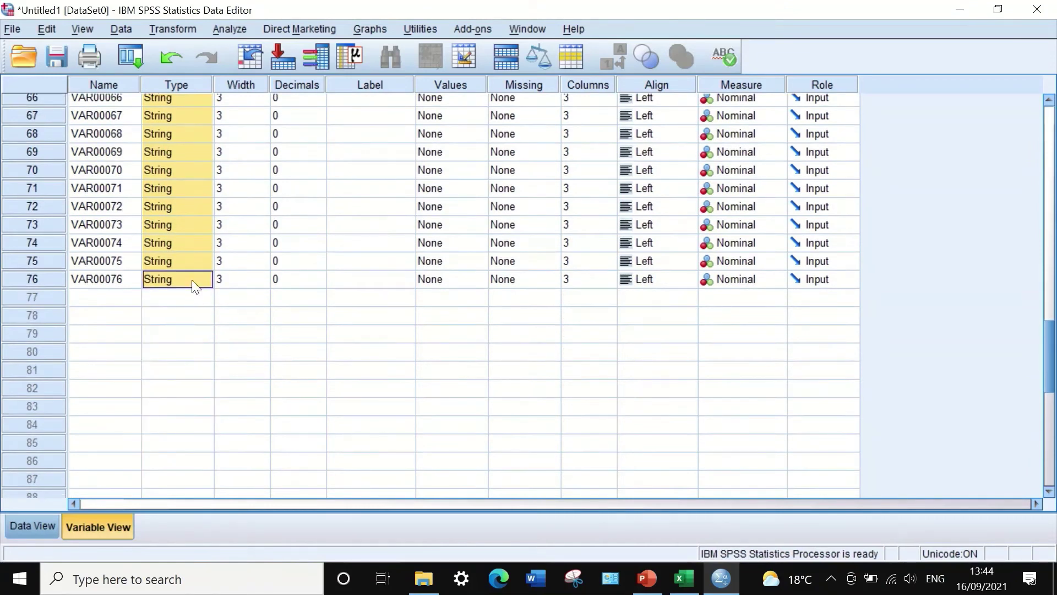
right_click(185, 183)
left_click(197, 213)
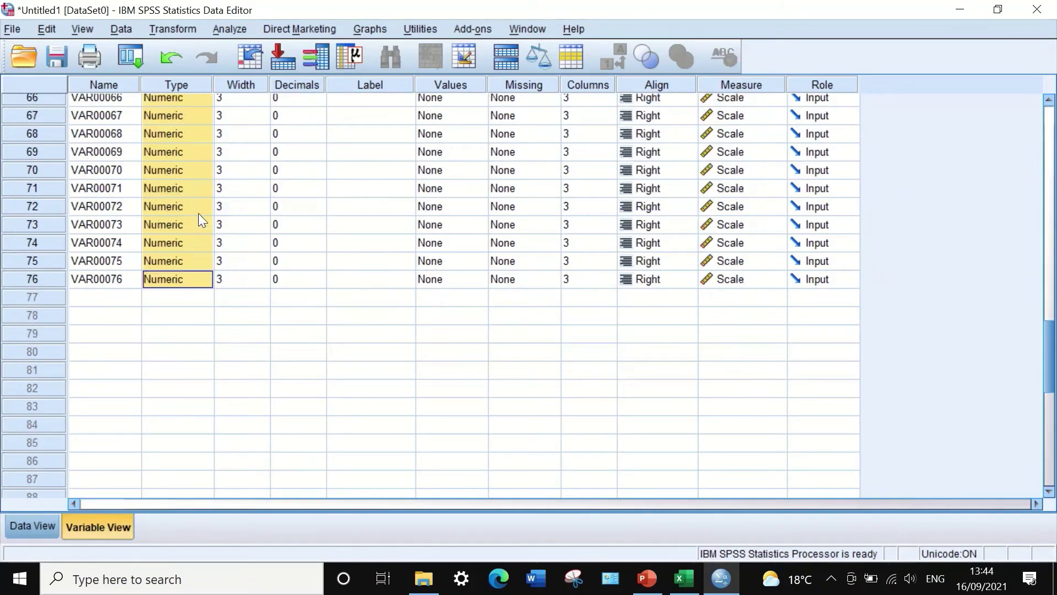
Set the alignment of VAR00001, VAR00002 and VAR00003 to Center.
scroll(166, 237, "up", 20)
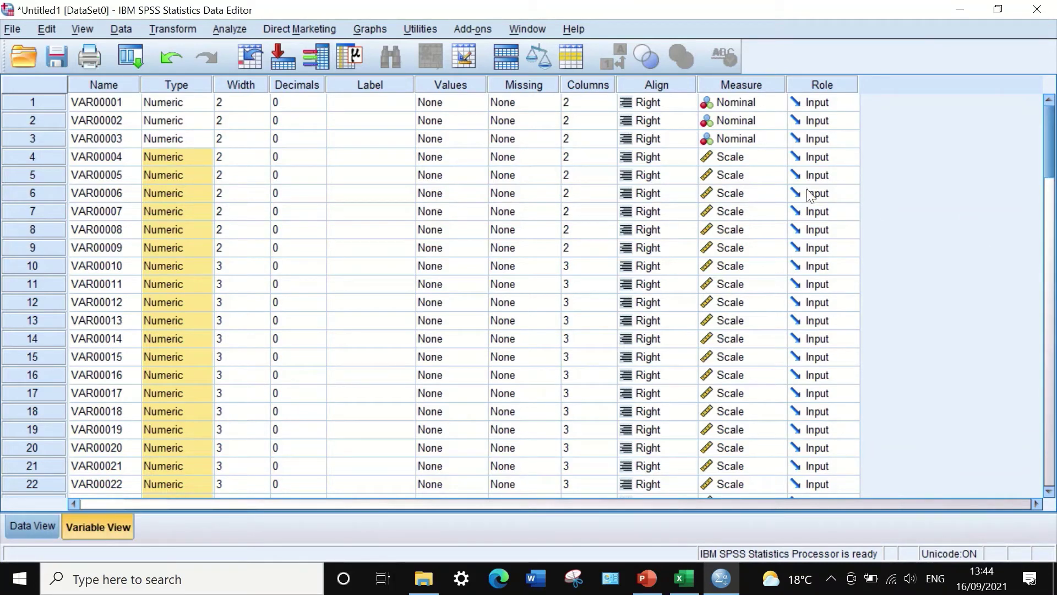
left_click(670, 102)
left_click(677, 105)
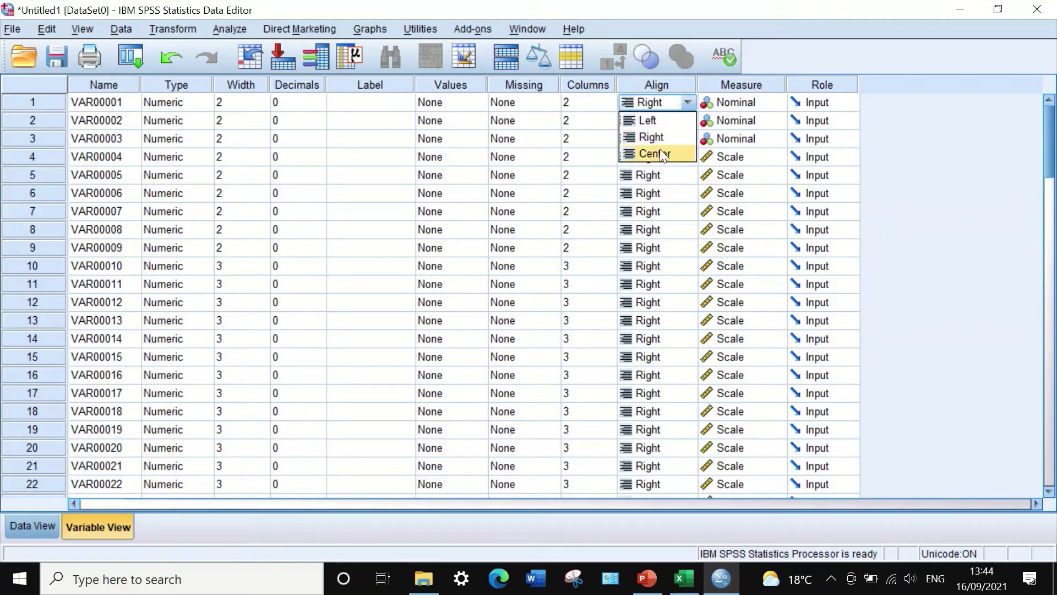
left_click(659, 153)
left_click(667, 122)
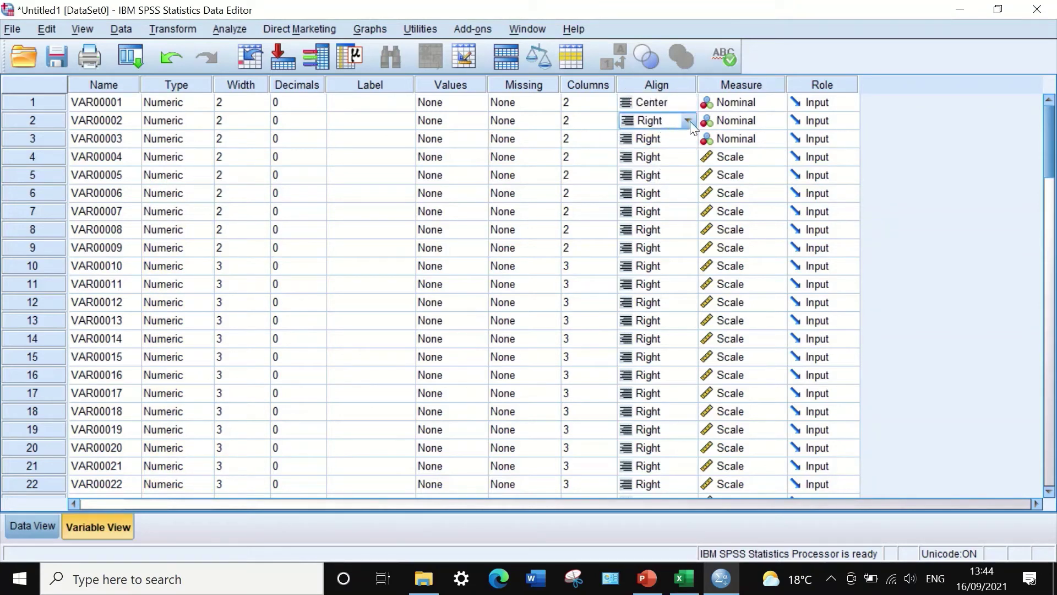
left_click(688, 121)
left_click(661, 172)
left_click(669, 142)
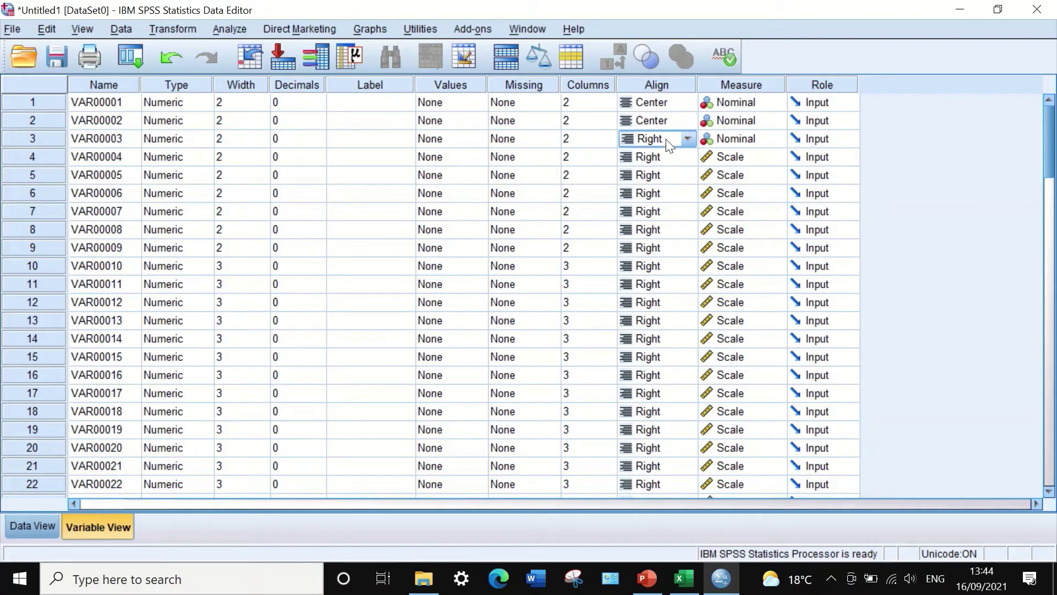
left_click(688, 139)
left_click(659, 186)
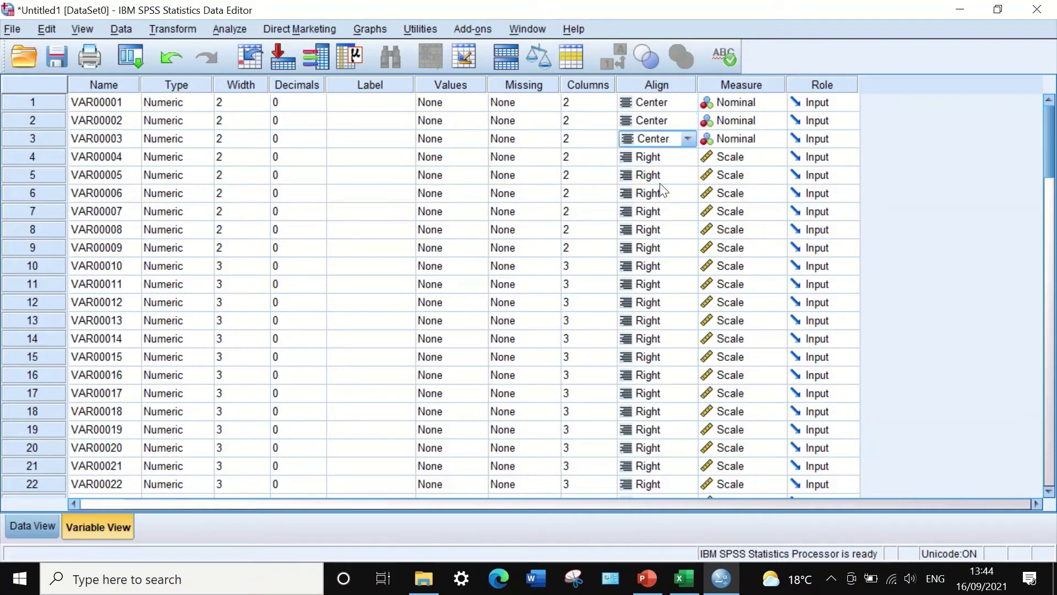
Copy the Center alignment of VAR00001 and paste it onto the alignment cells of VAR00004 through VAR00076.
left_click(642, 102)
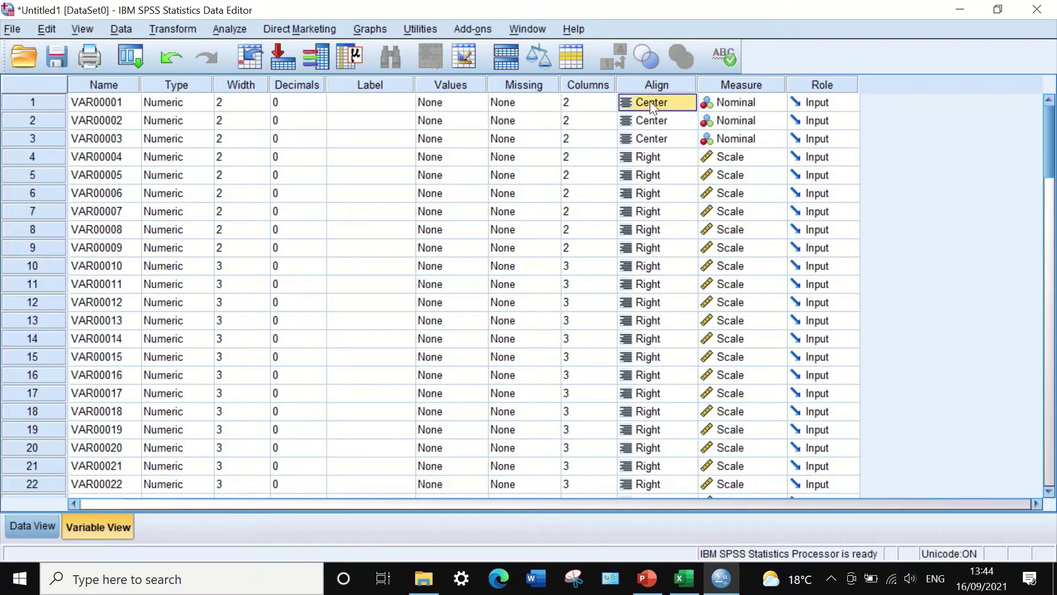
right_click(649, 101)
left_click(658, 111)
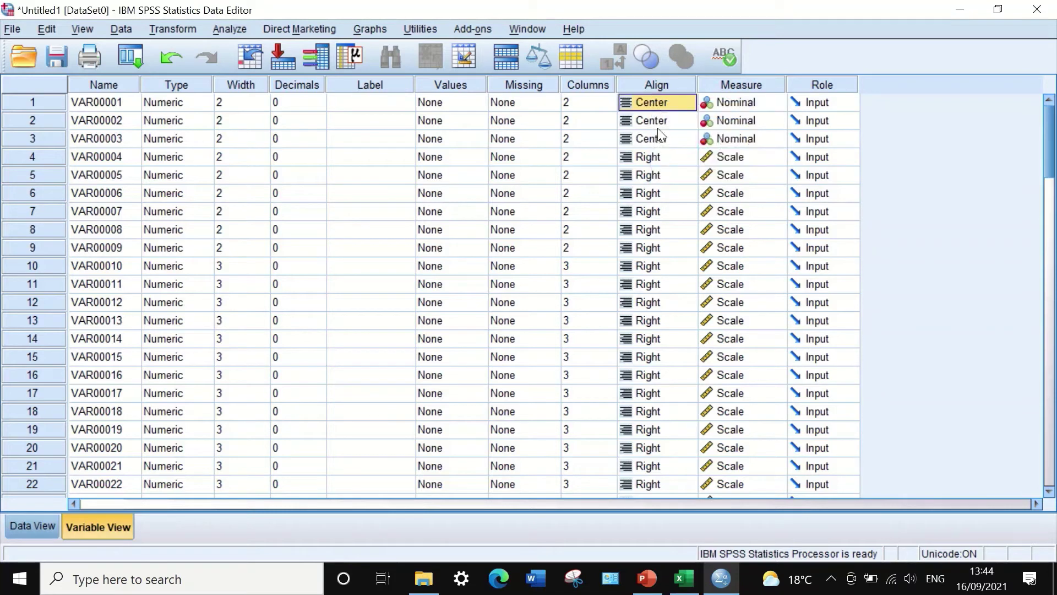
left_click_drag(657, 157, 682, 333)
right_click(659, 212)
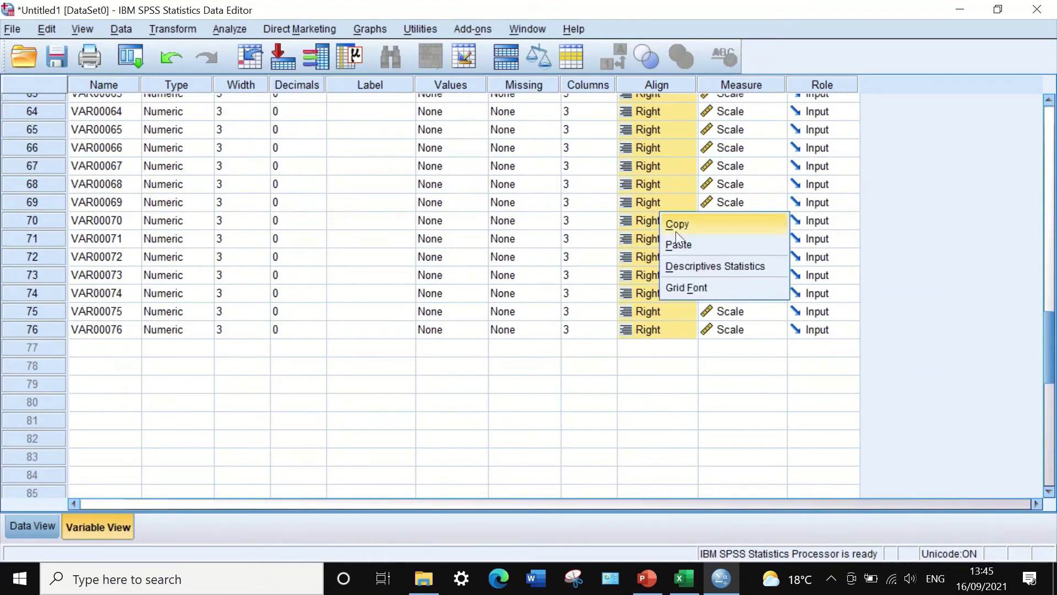
left_click(680, 244)
Set the measurement level of VAR00001, VAR00002 and VAR00003 to Scale.
scroll(693, 277, "up", 19)
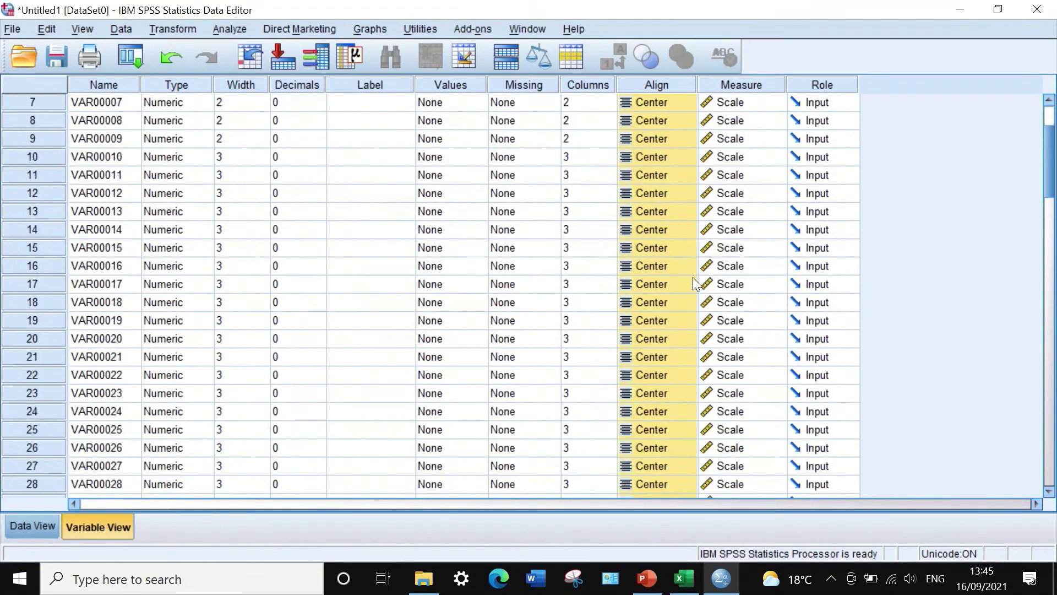
scroll(688, 265, "up", 2)
left_click(760, 104)
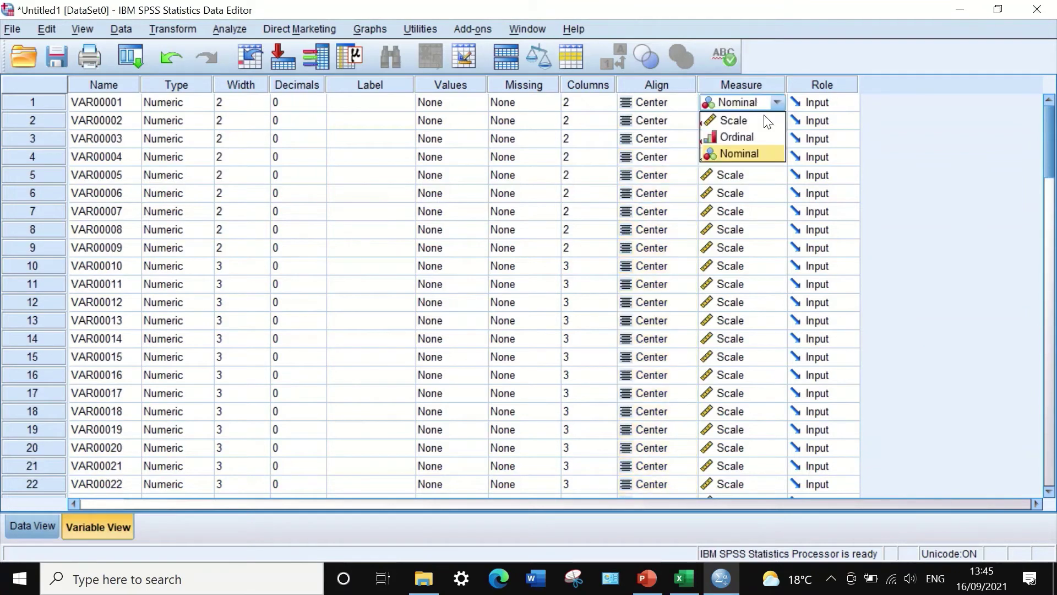
left_click(766, 121)
left_click(766, 125)
left_click(741, 138)
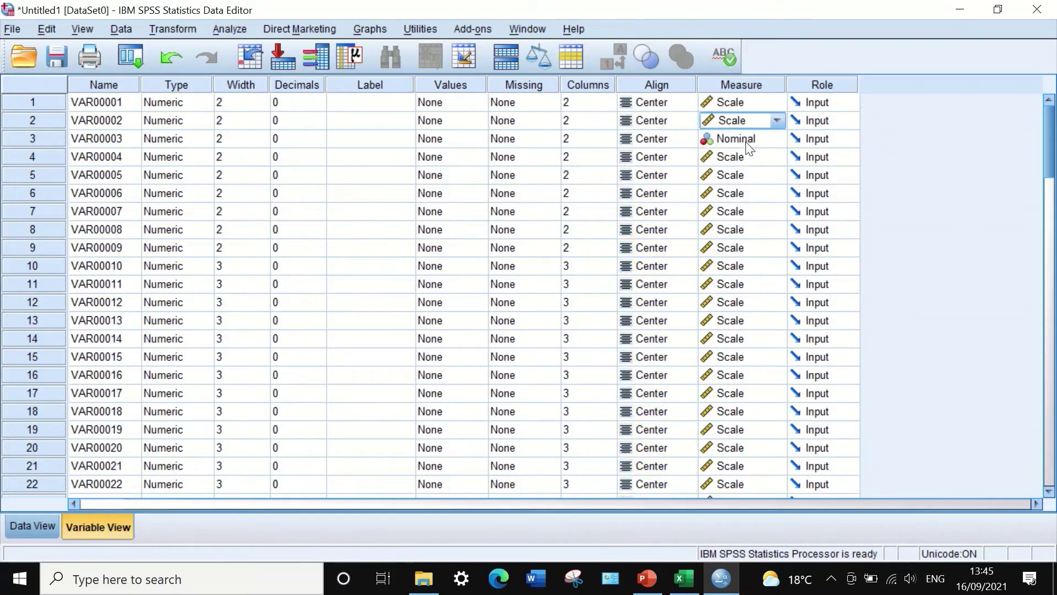
left_click(746, 138)
left_click(748, 156)
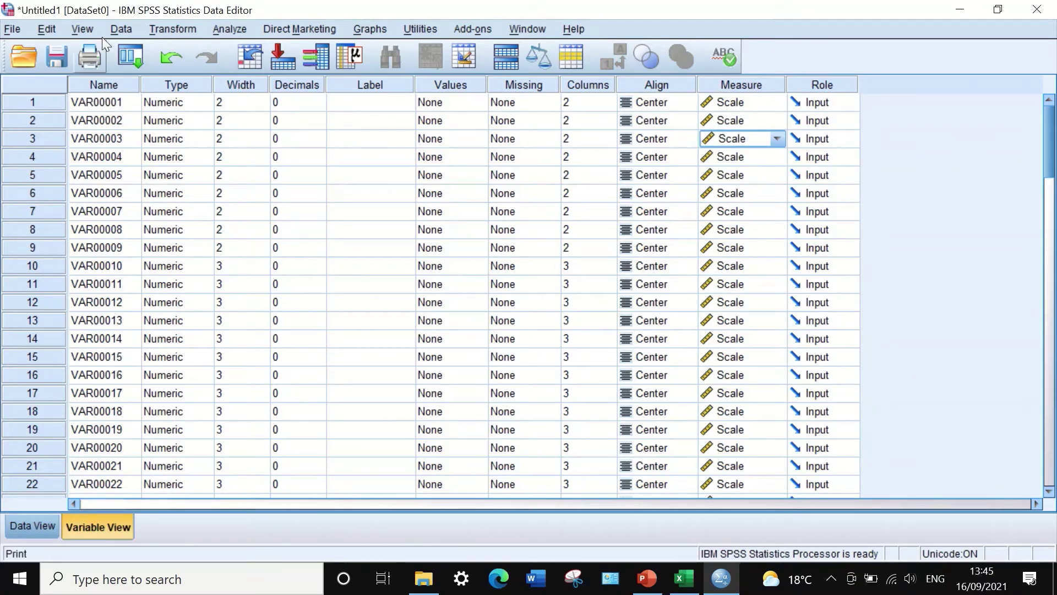
Review the variable definitions from VAR00001 down to VAR00076.
scroll(101, 158, "down", 4)
scroll(101, 160, "down", 14)
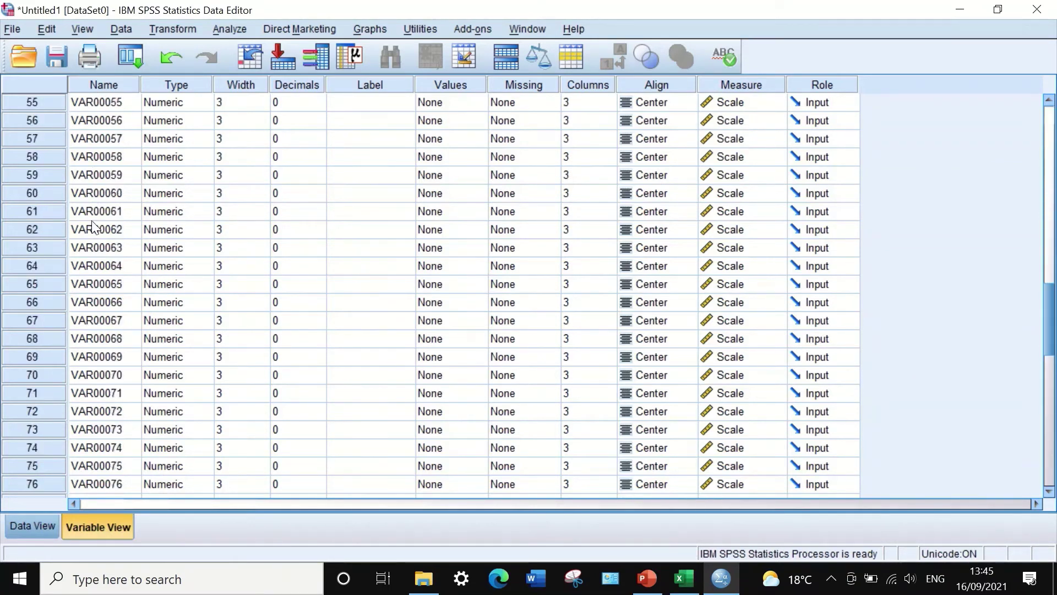
scroll(94, 228, "down", 5)
scroll(95, 225, "up", 9)
scroll(98, 225, "down", 6)
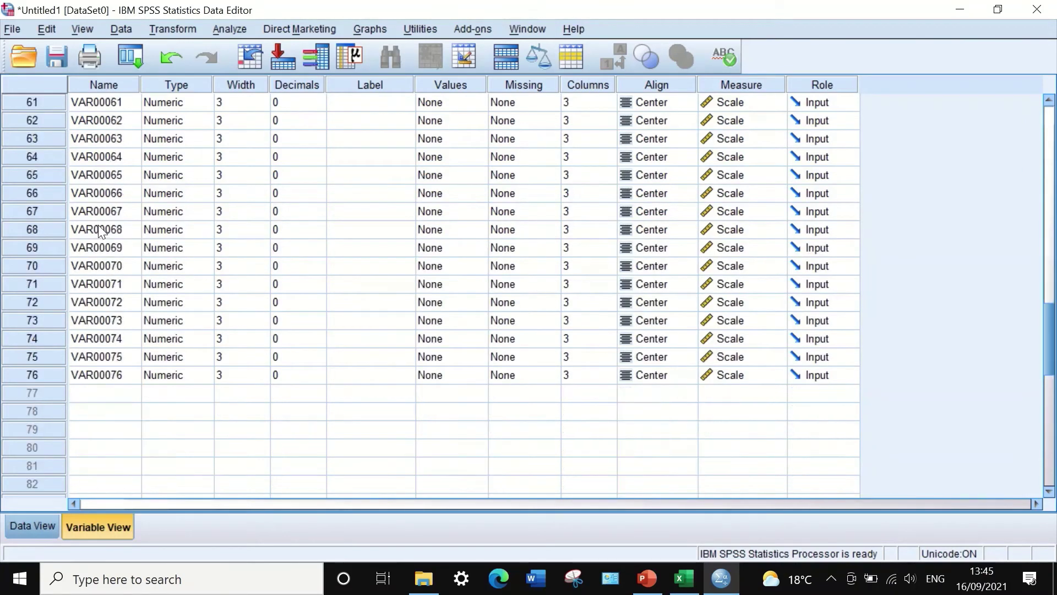
scroll(114, 324, "up", 20)
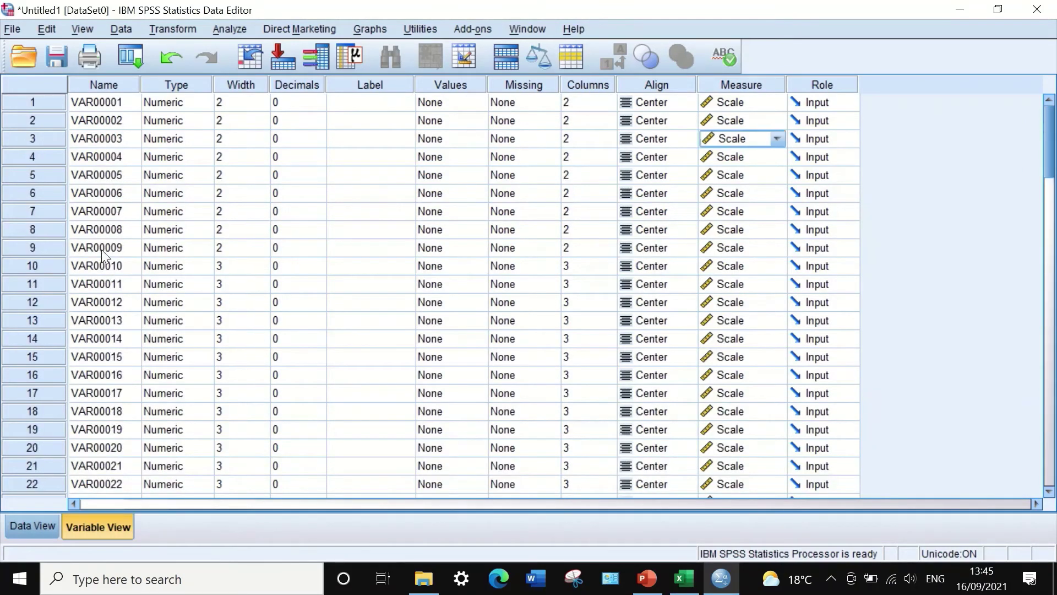
Replace VAR000 with Q in all variable names using Find and Replace on the Name column.
left_click(100, 83)
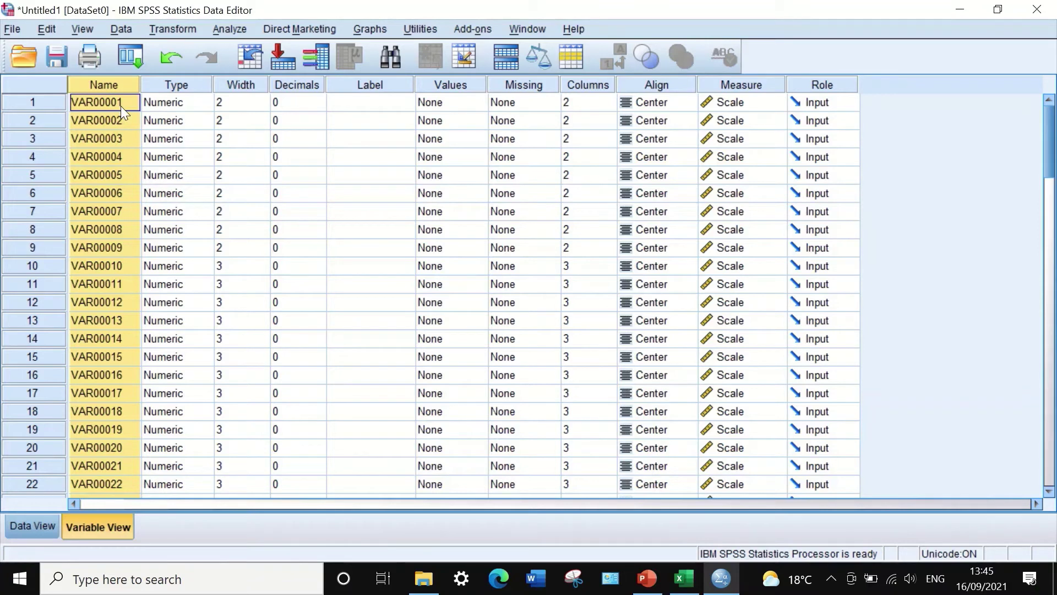
key("ctrl+f")
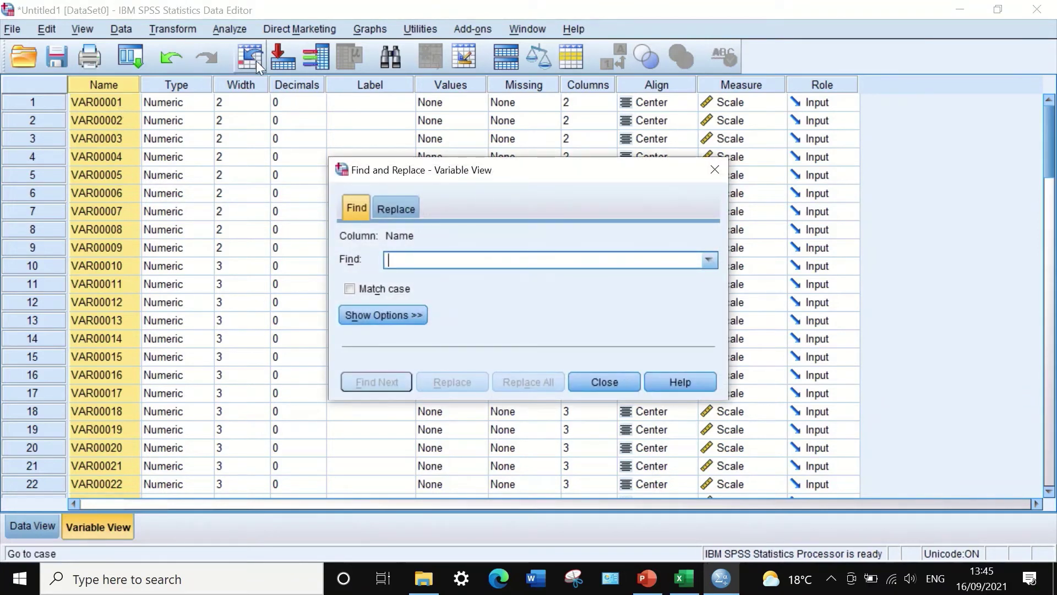
left_click(391, 207)
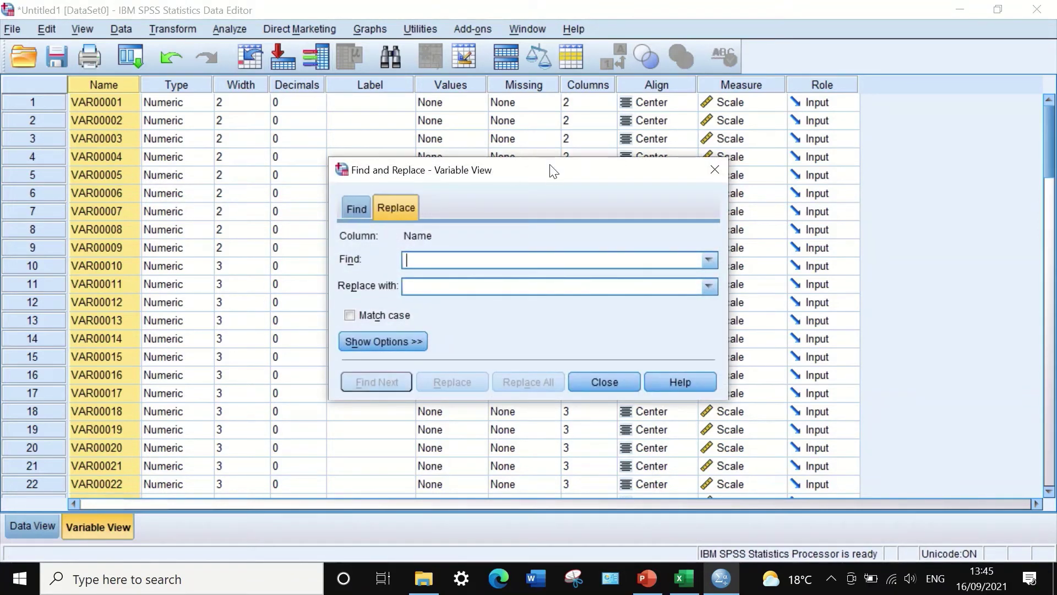
left_click_drag(550, 174, 463, 166)
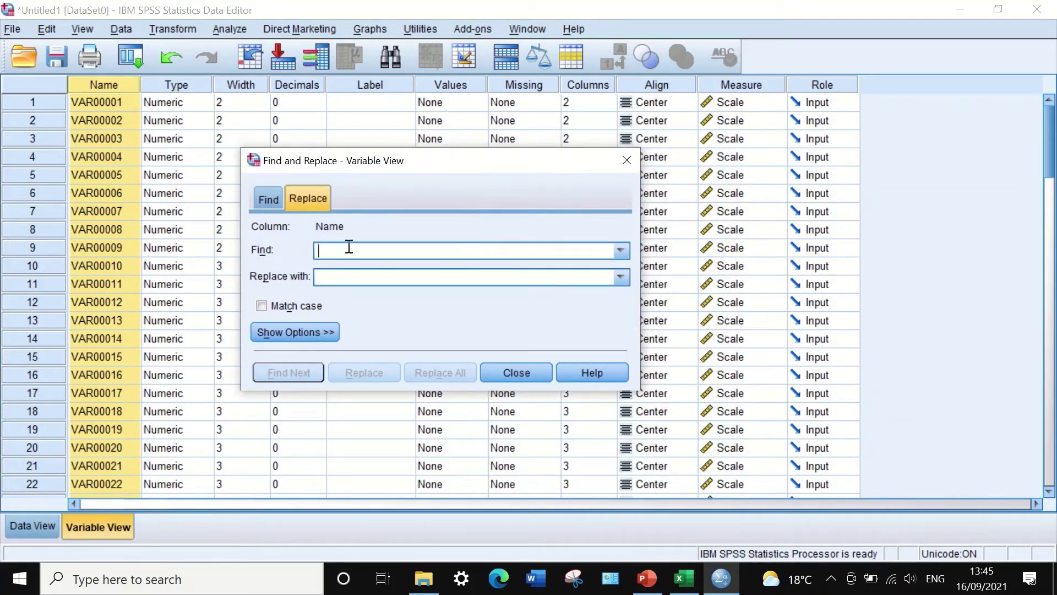
type("V")
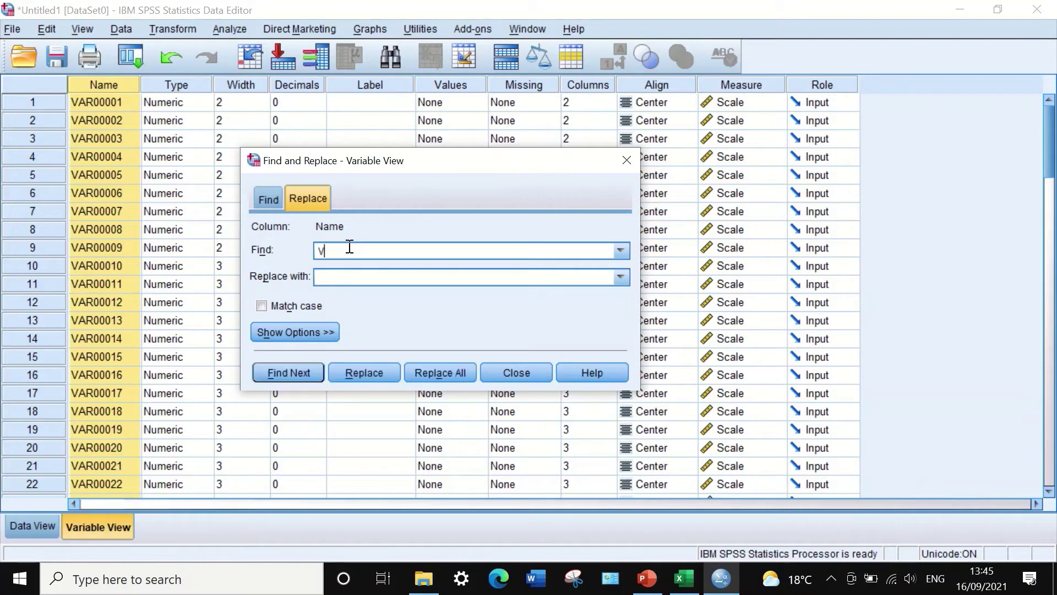
type("AR000")
left_click(337, 279)
type("Q")
left_click(441, 372)
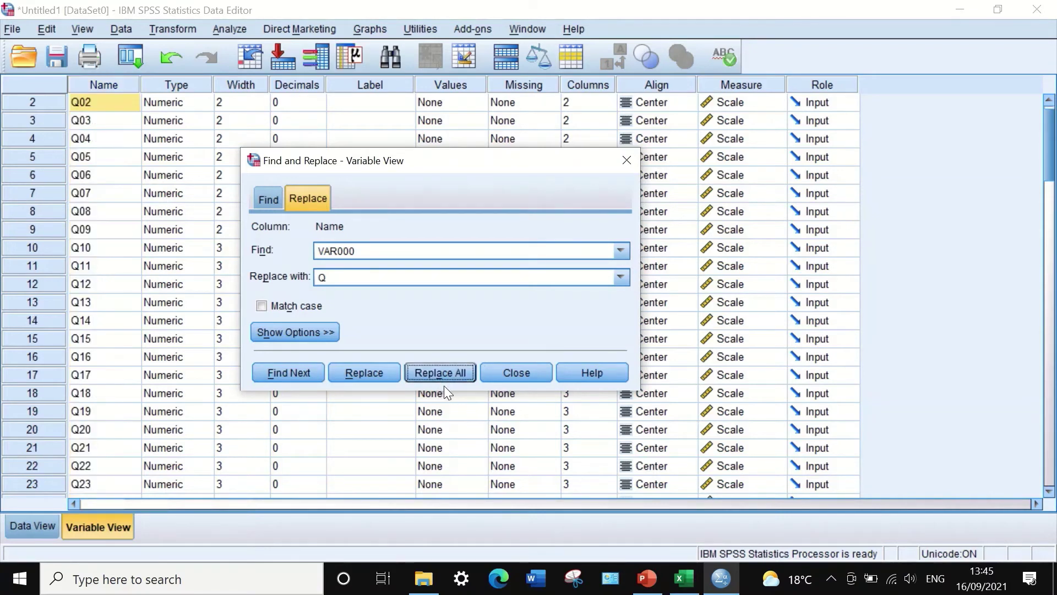
scroll(129, 146, "up", 1)
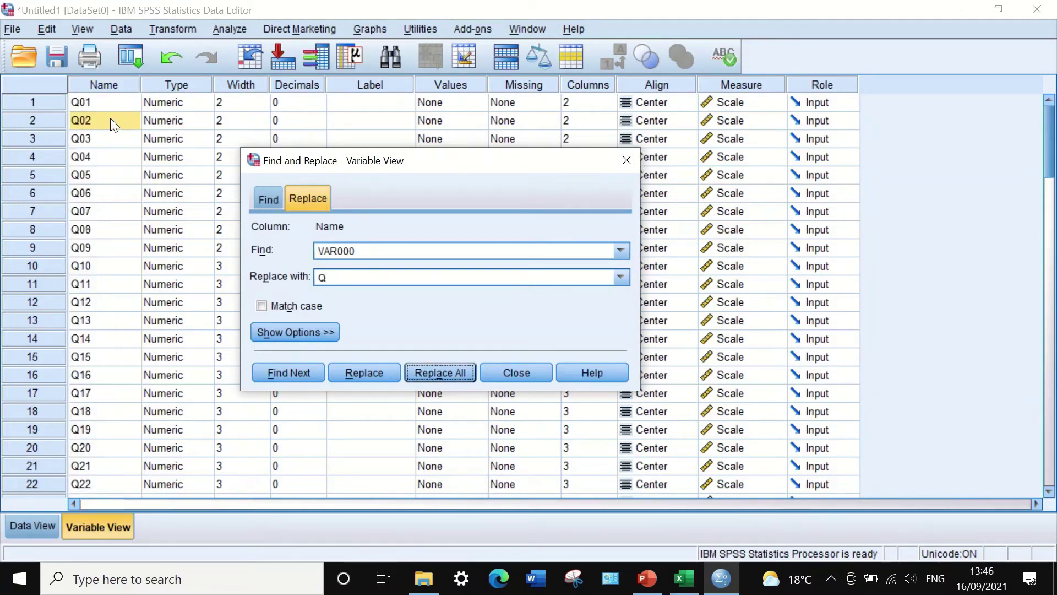
left_click(516, 373)
Check the remaining variable names, then show the case data and look through the question columns and rows.
scroll(276, 413, "down", 10)
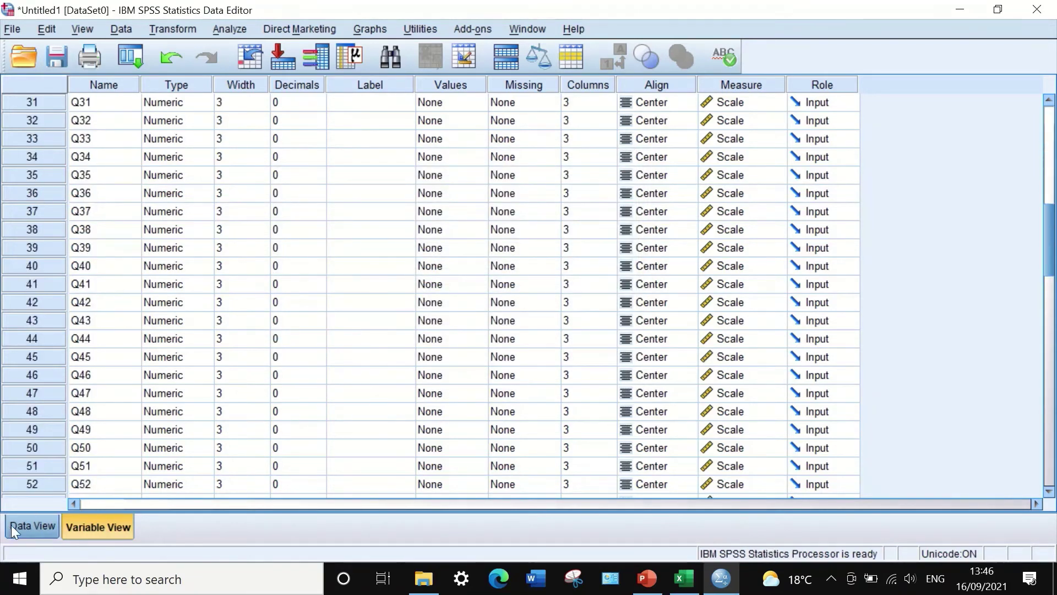
left_click(12, 526)
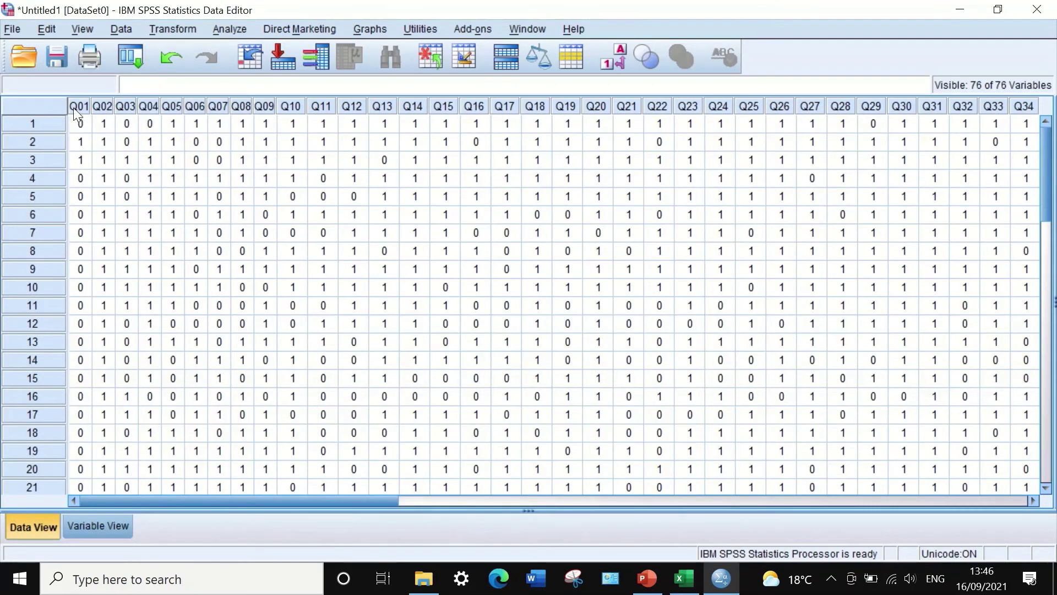
left_click_drag(189, 499, 5, 197)
scroll(31, 226, "down", 10)
scroll(124, 410, "up", 10)
Start a Descriptives analysis and add all question variables, Q01 through Q76, as its variables.
left_click(233, 27)
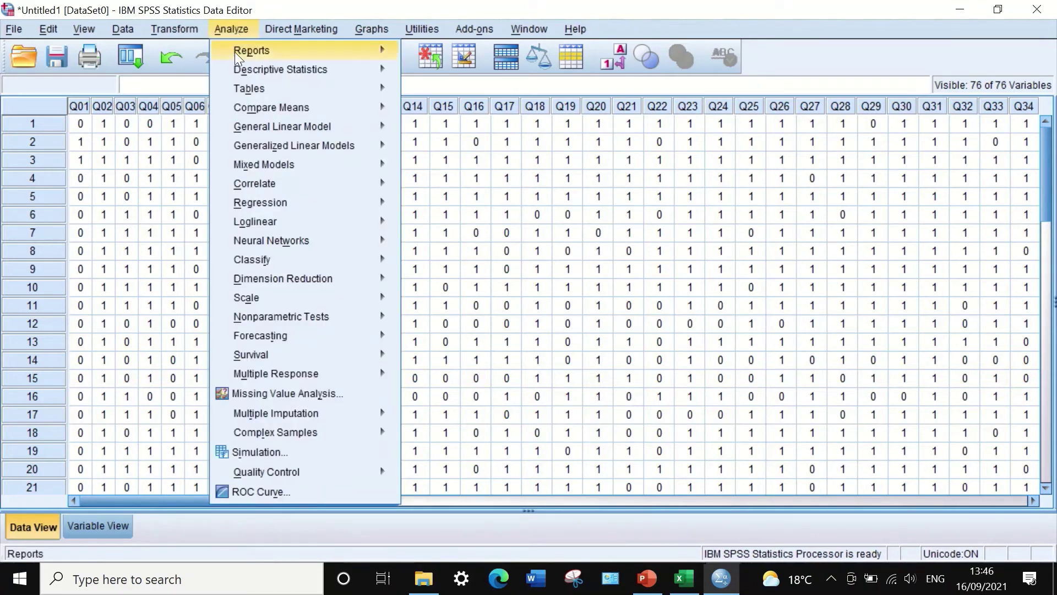
mouse_move(252, 72)
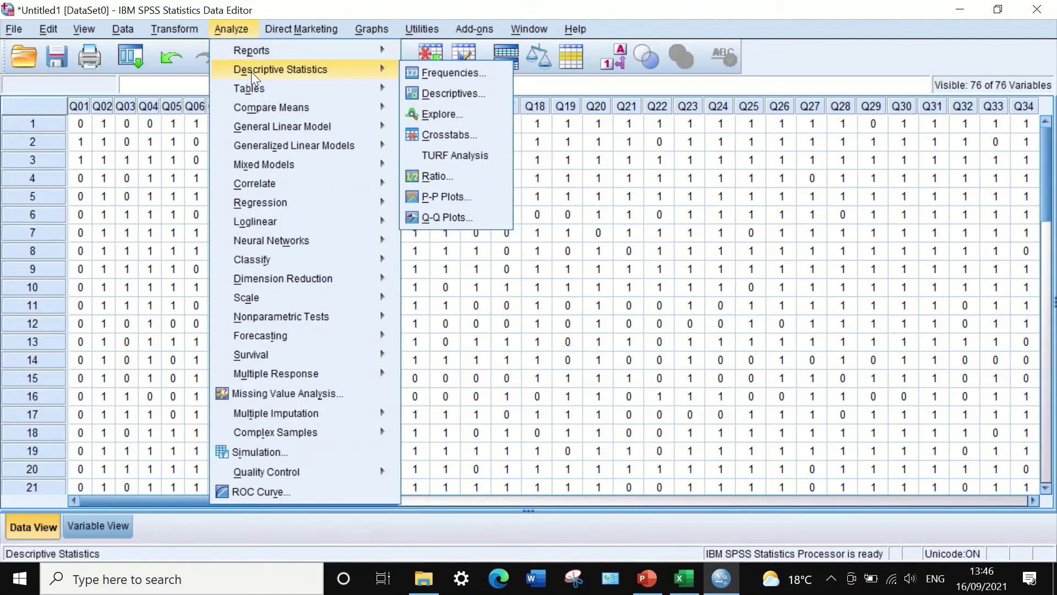
left_click(477, 97)
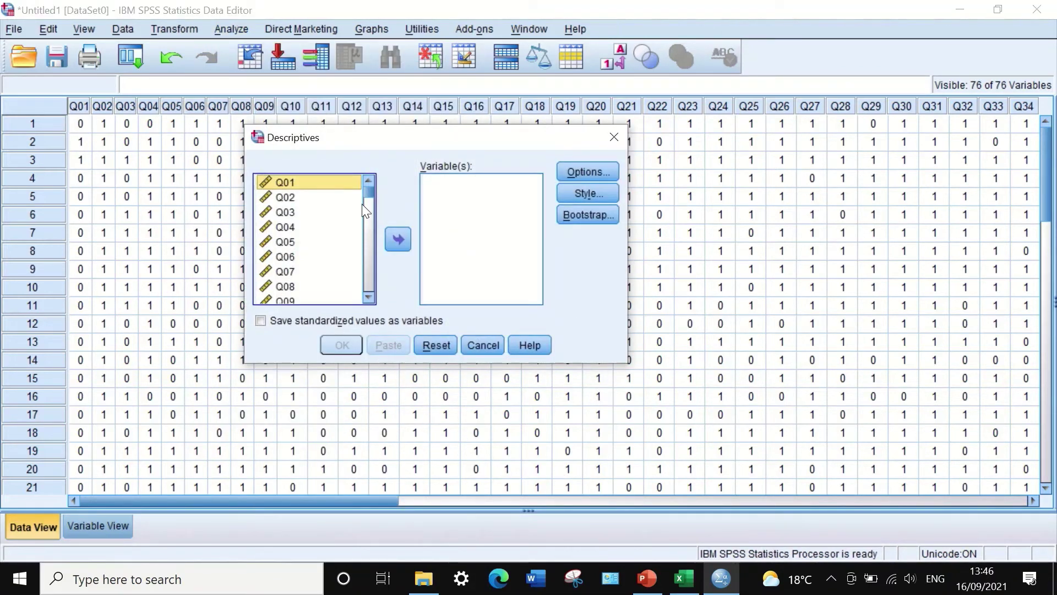
scroll(368, 196, "down", 2)
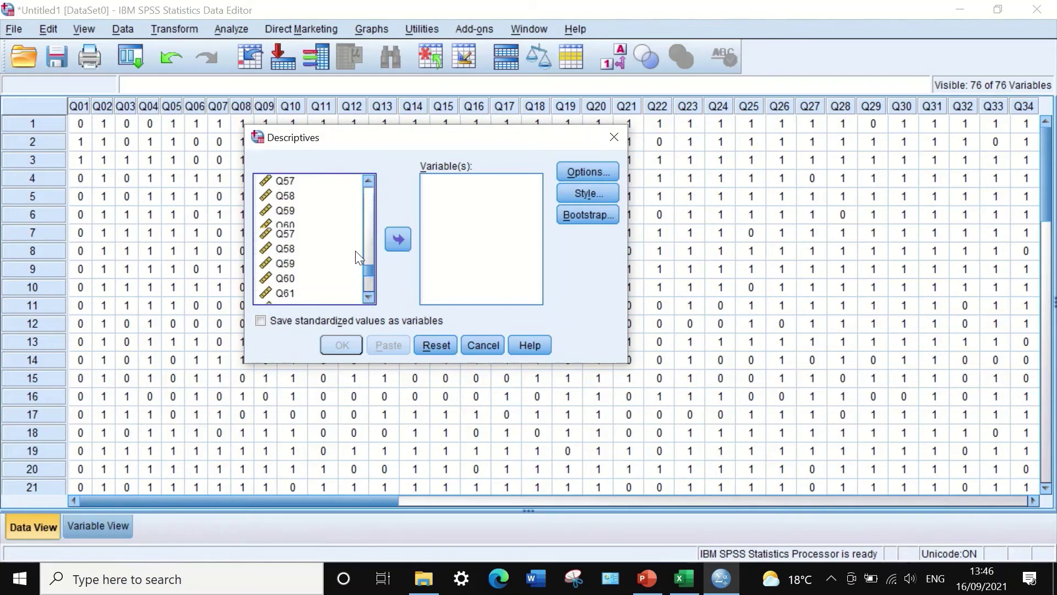
scroll(355, 250, "up", 2)
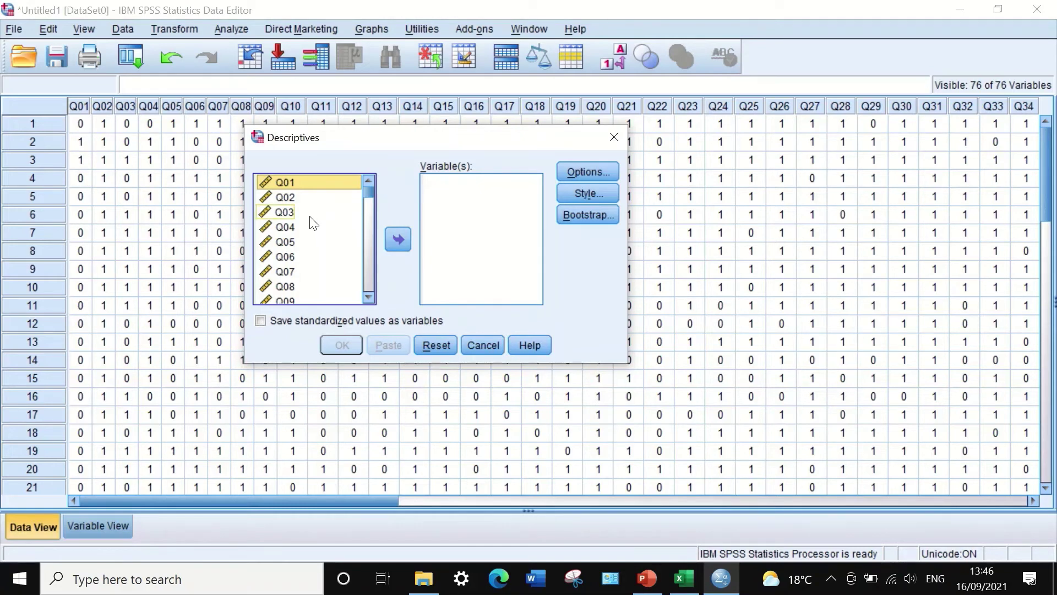
key("ctrl+a")
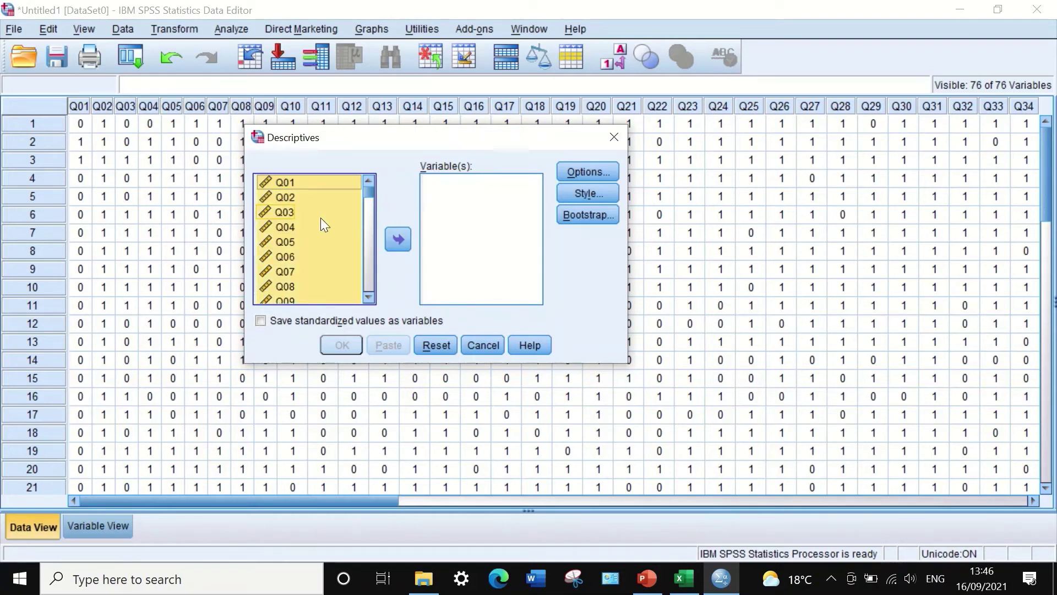
left_click(398, 240)
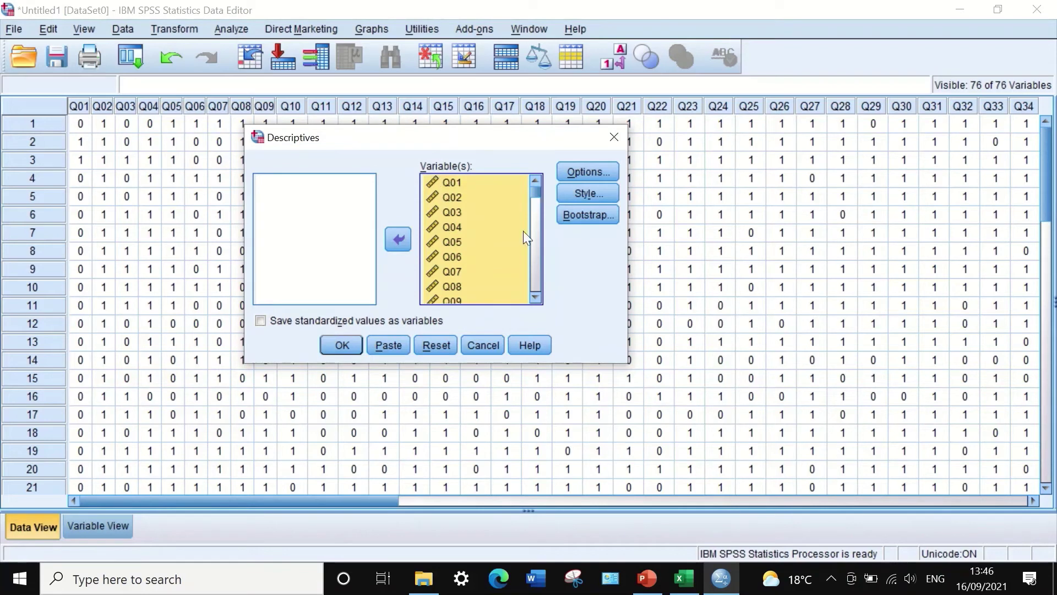
Exclude minimum, maximum and standard deviation from the Descriptives options, keeping only the mean in variable list order.
left_click(575, 173)
left_click(483, 196)
left_click(485, 214)
left_click(406, 196)
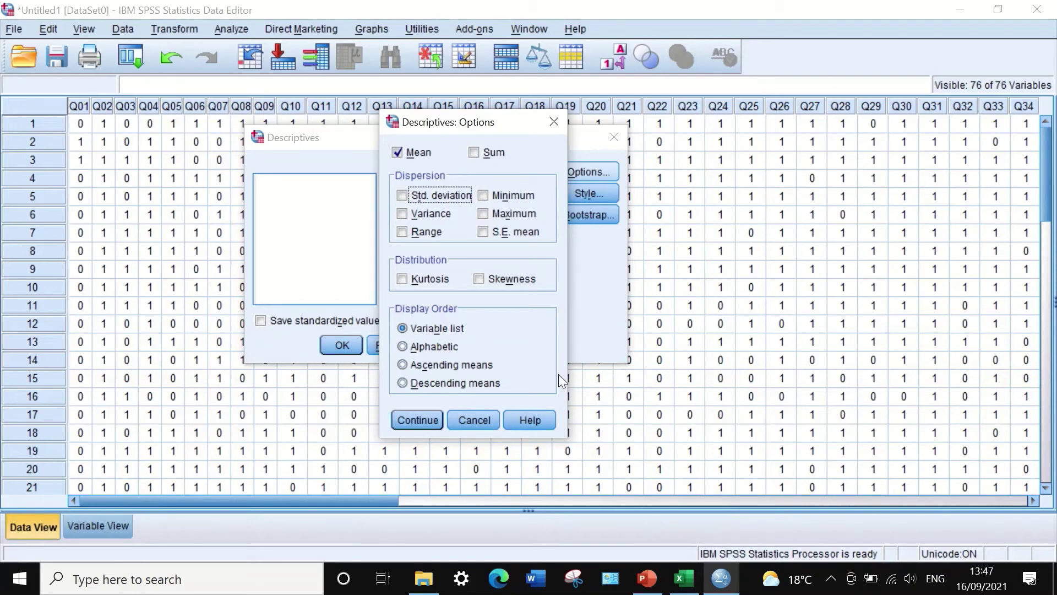
left_click(402, 422)
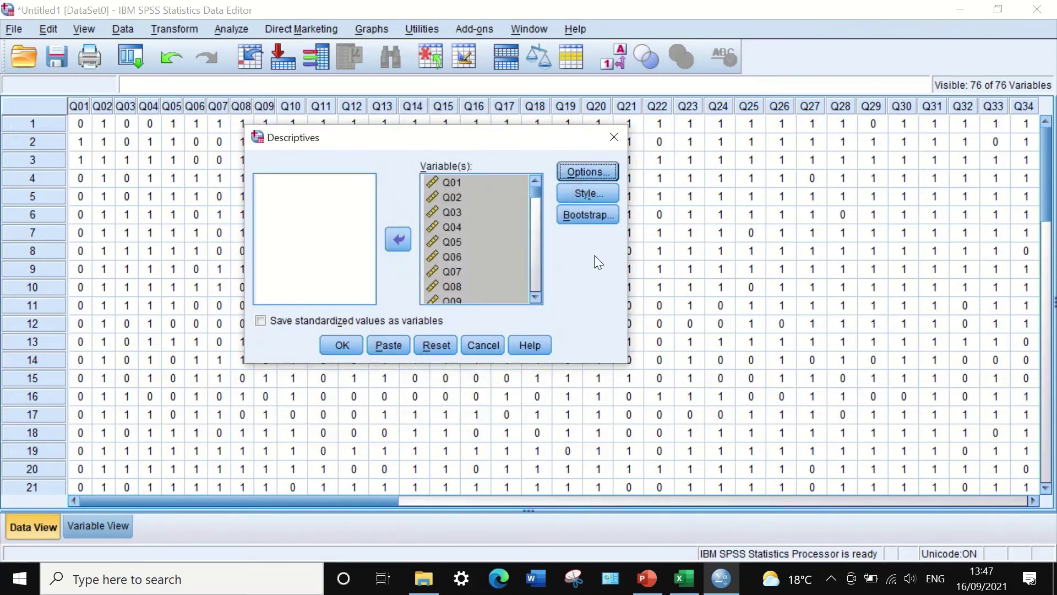
Run the Descriptives analysis and look through the resulting table of N and mean for Q01 to Q76.
left_click(342, 344)
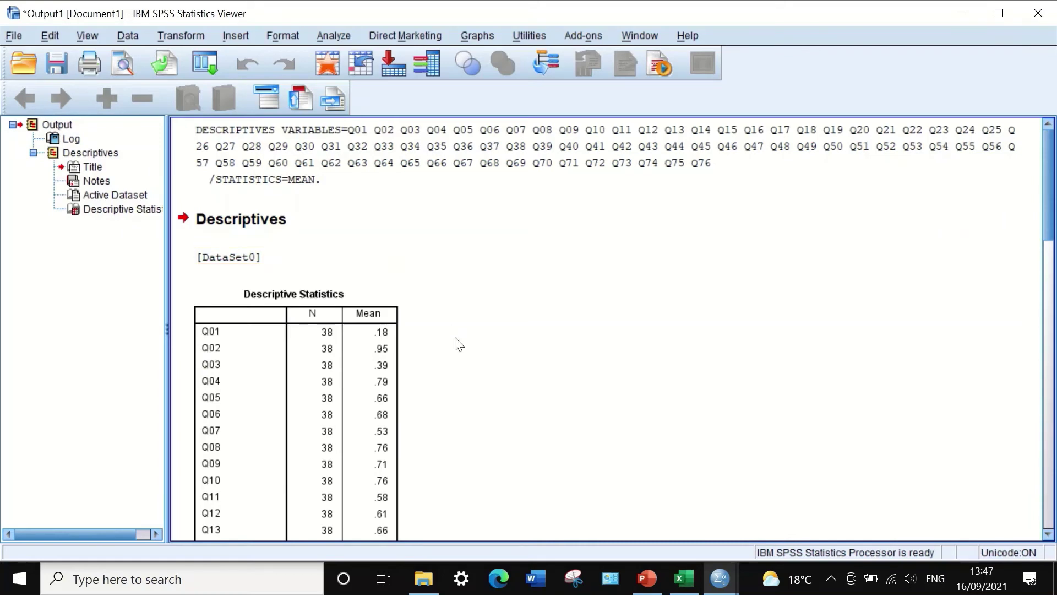
scroll(453, 341, "down", 4)
scroll(454, 342, "up", 4)
scroll(444, 325, "down", 10)
scroll(236, 264, "up", 10)
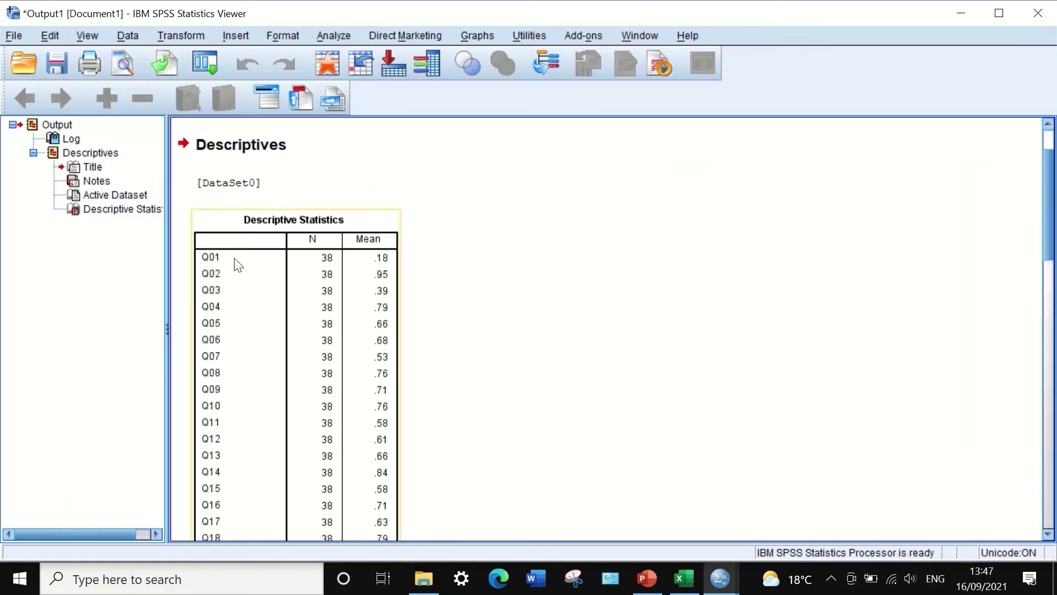
scroll(235, 305, "down", 15)
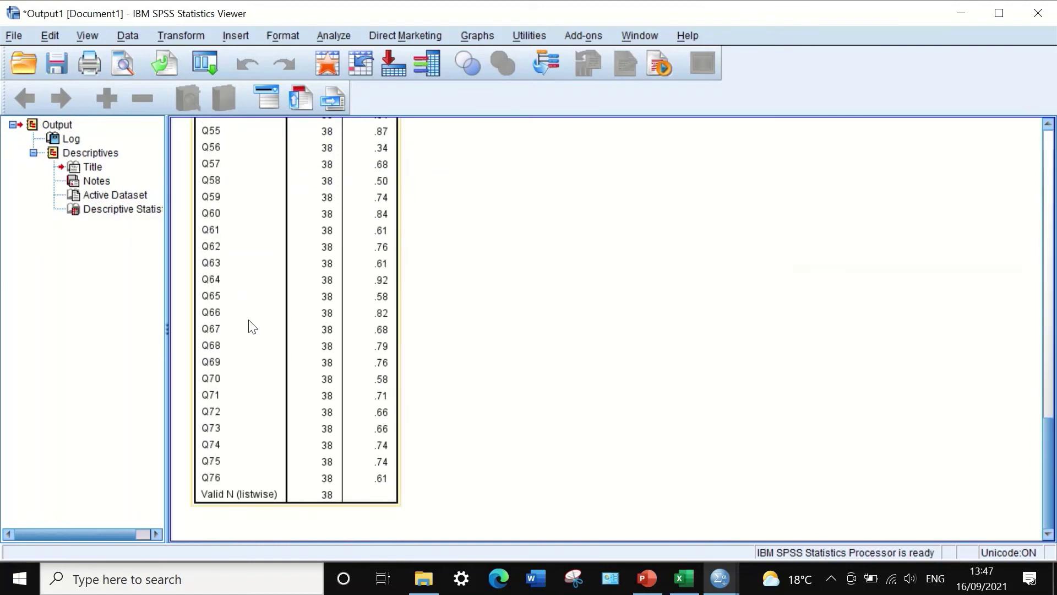
scroll(255, 328, "up", 12)
scroll(440, 339, "down", 3)
scroll(432, 328, "up", 3)
scroll(432, 331, "down", 3)
scroll(432, 330, "down", 2)
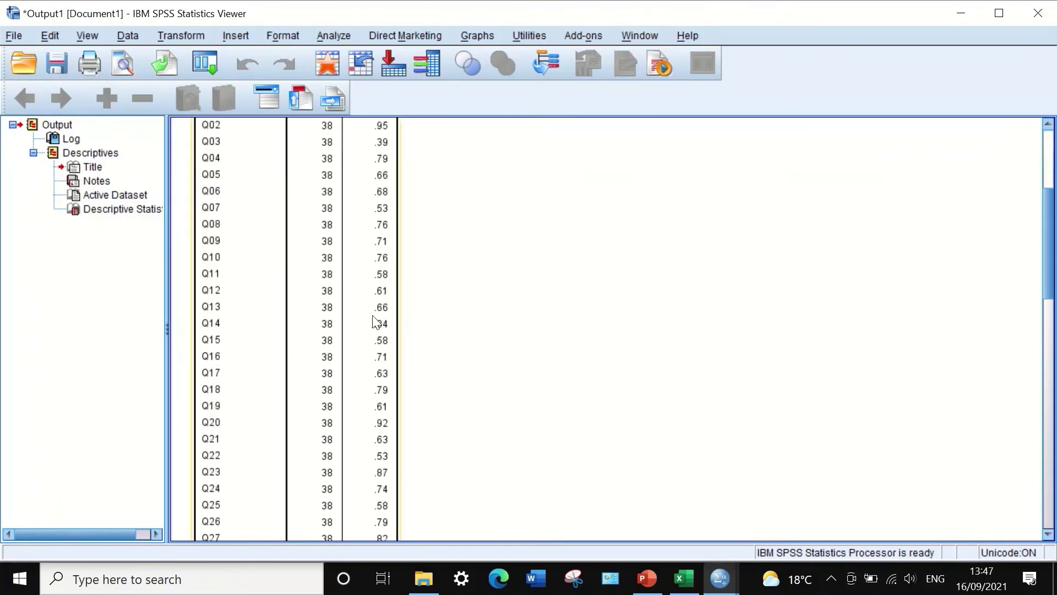
scroll(429, 333, "up", 4)
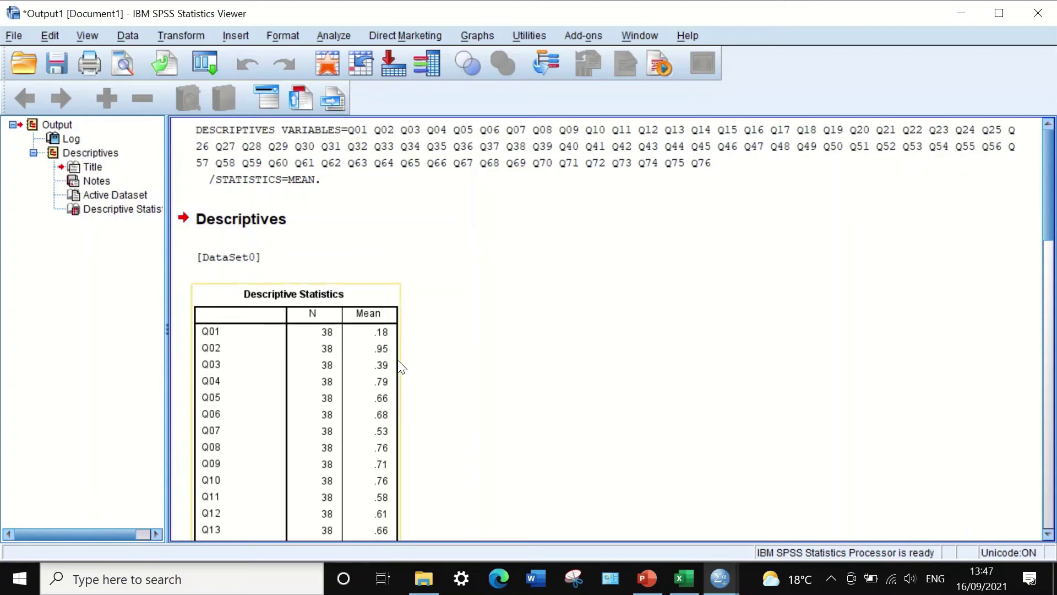
Examine the N and mean values of the first questions in the Descriptive Statistics table as item difficulty.
scroll(419, 355, "down", 2)
scroll(415, 352, "up", 2)
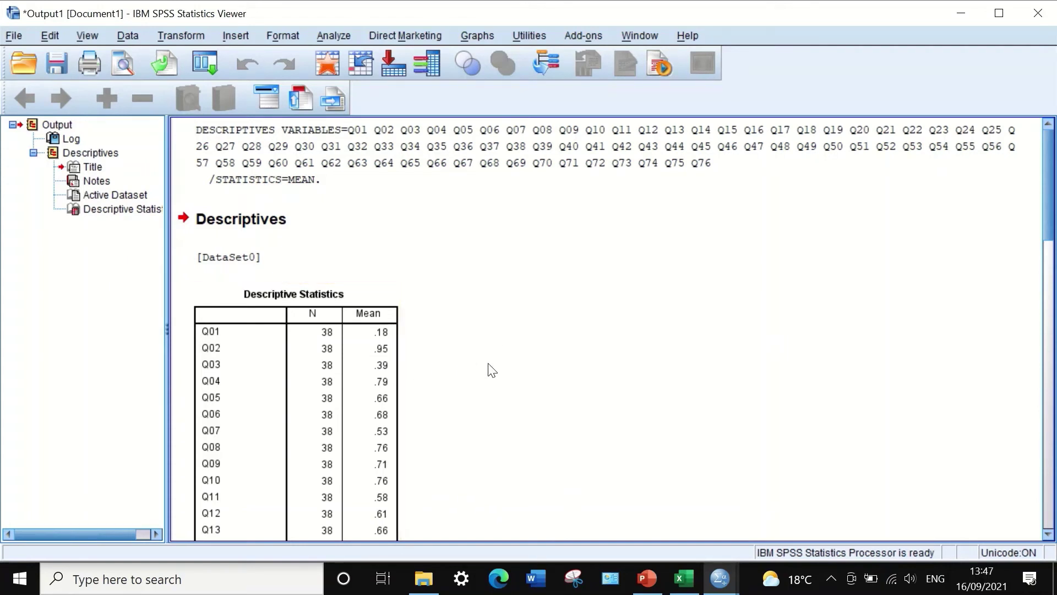
scroll(491, 369, "down", 3)
scroll(492, 368, "up", 3)
scroll(492, 369, "down", 6)
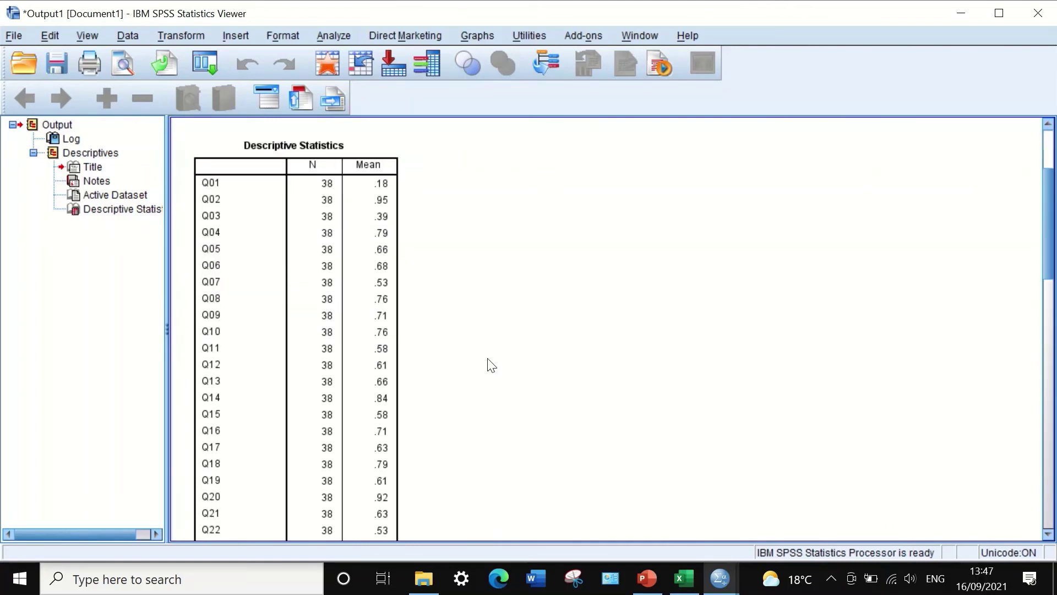
scroll(493, 353, "up", 6)
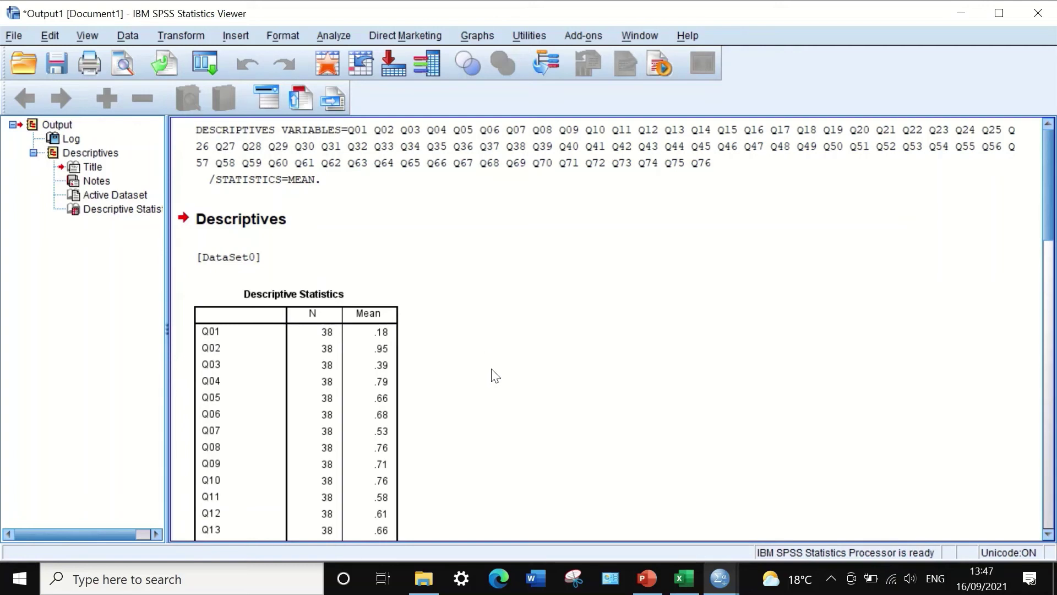
scroll(487, 367, "down", 5)
scroll(488, 366, "up", 5)
left_click(318, 364)
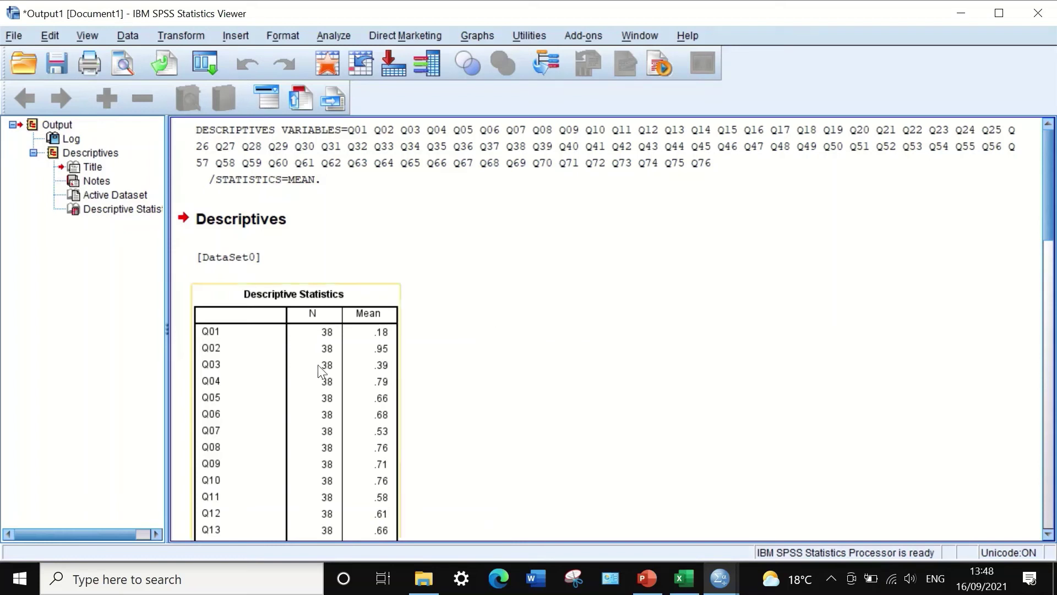
scroll(236, 335, "down", 3)
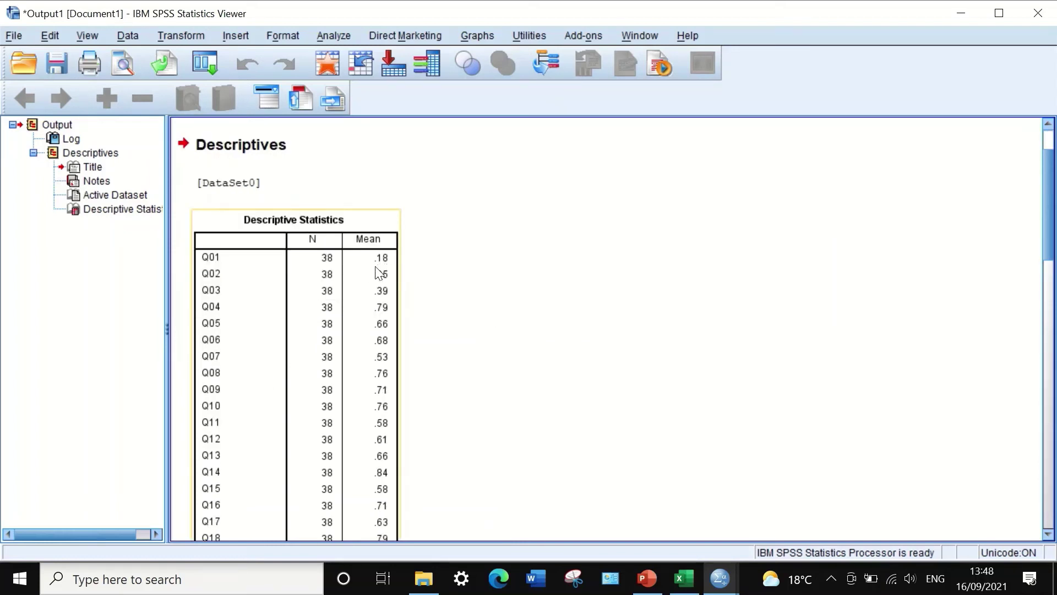
left_click(424, 269)
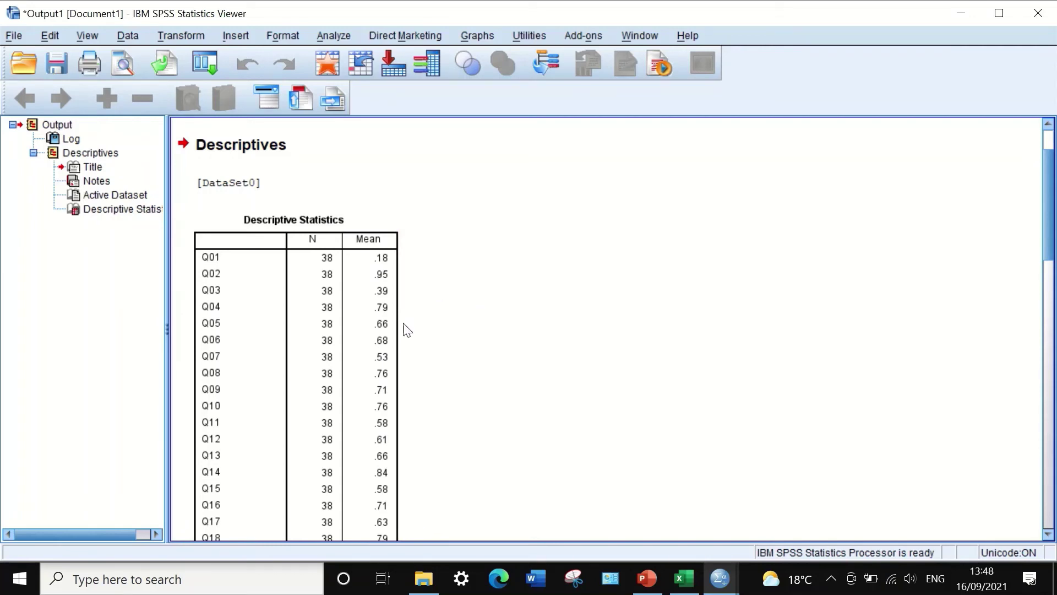
Select the Descriptive Statistics table and compare the means of the questions further down with the first ones.
left_click(216, 296)
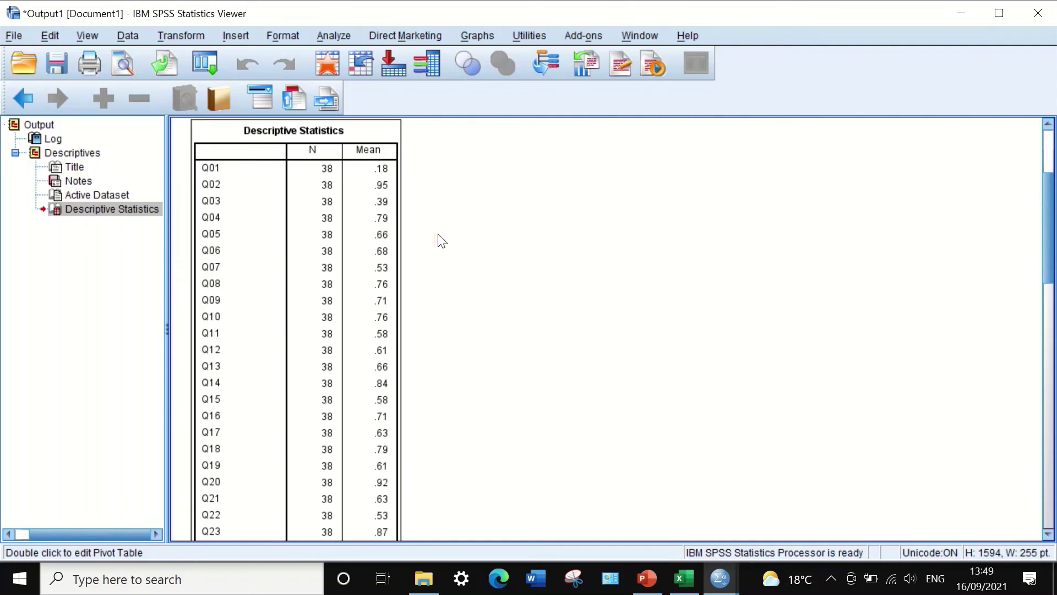
scroll(394, 283, "down", 10)
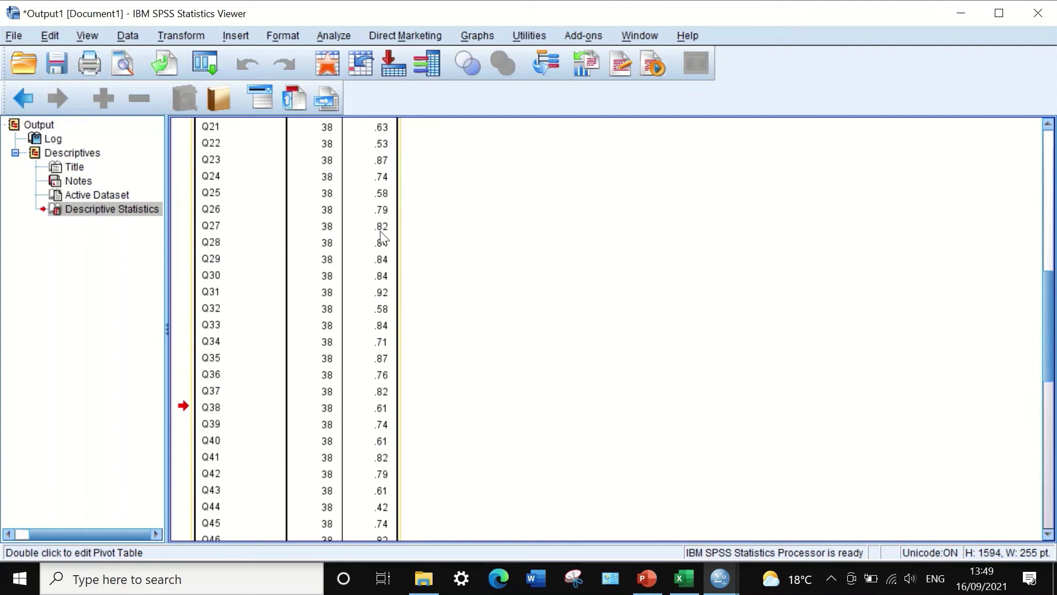
scroll(381, 236, "up", 3)
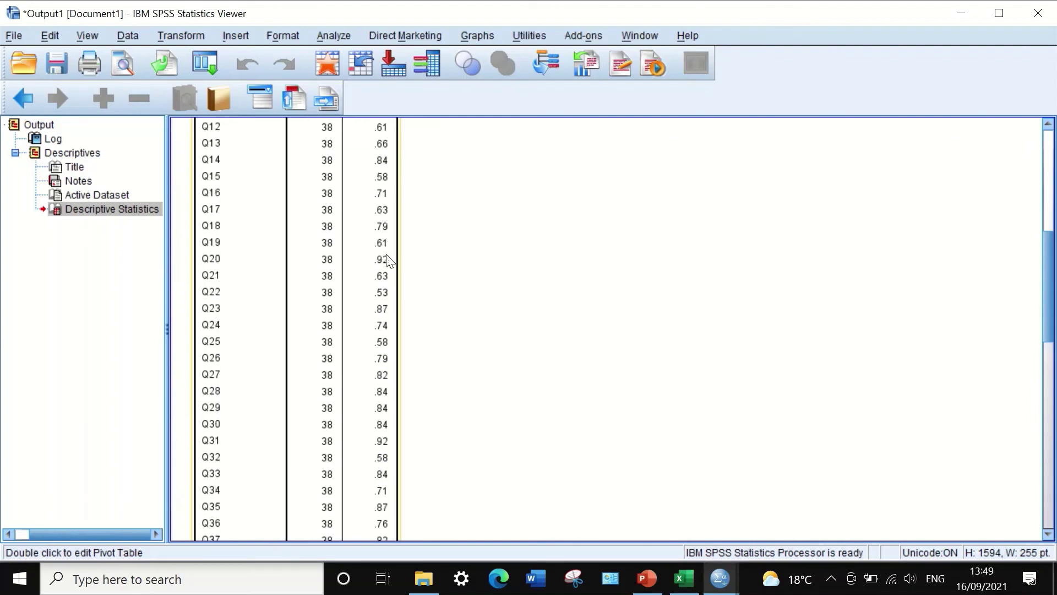
scroll(384, 265, "down", 3)
left_click(403, 402)
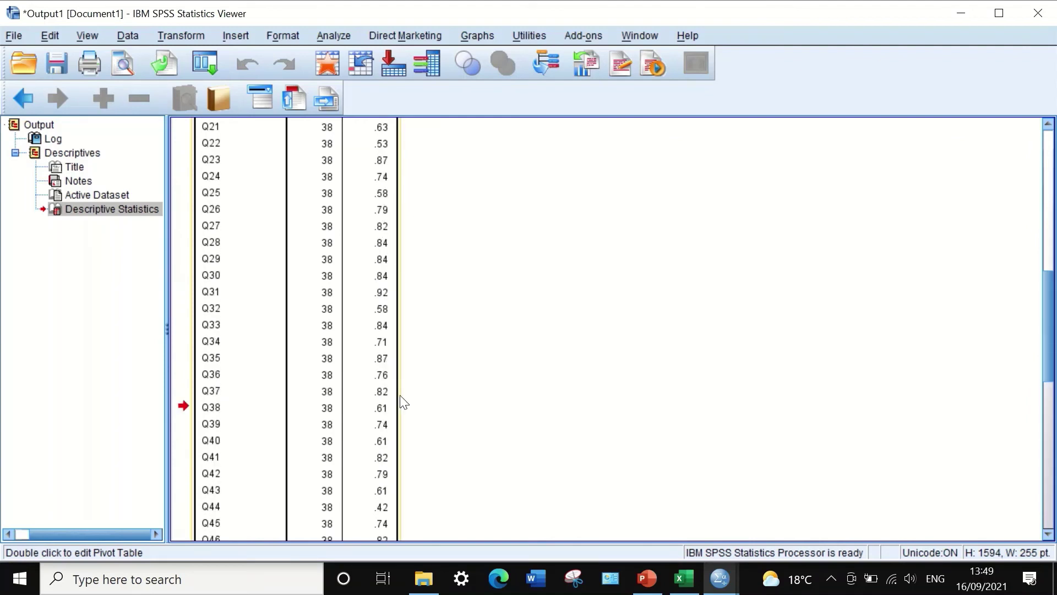
scroll(402, 422, "down", 3)
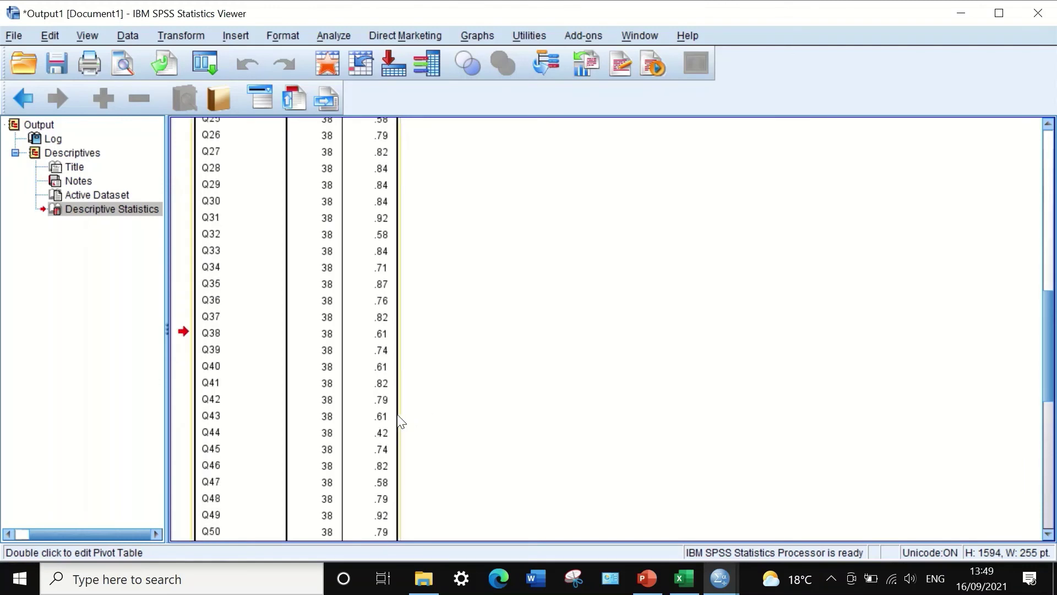
scroll(385, 418, "down", 1)
scroll(354, 285, "up", 4)
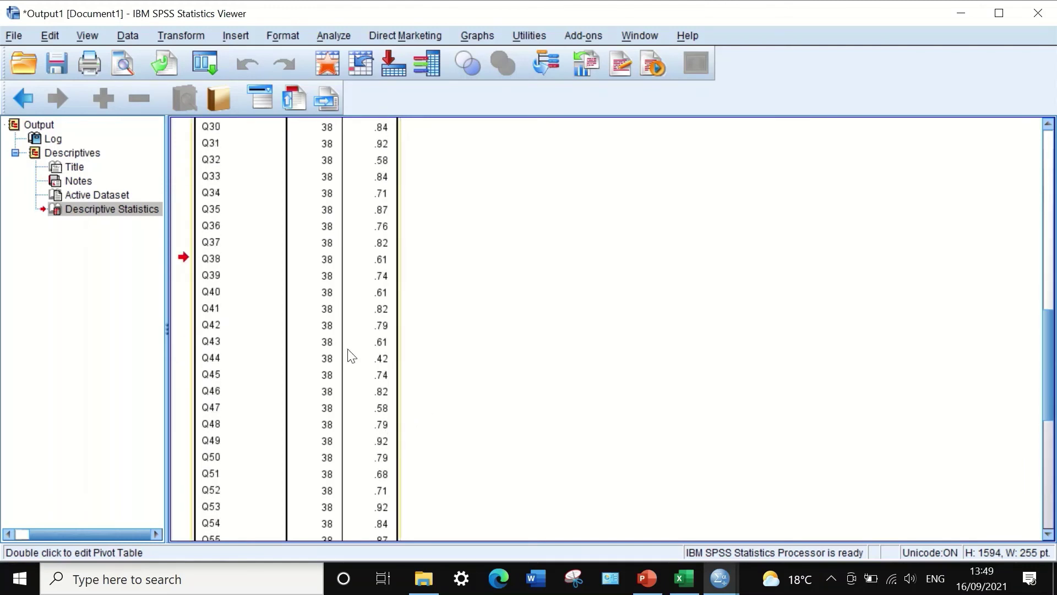
scroll(356, 346, "up", 10)
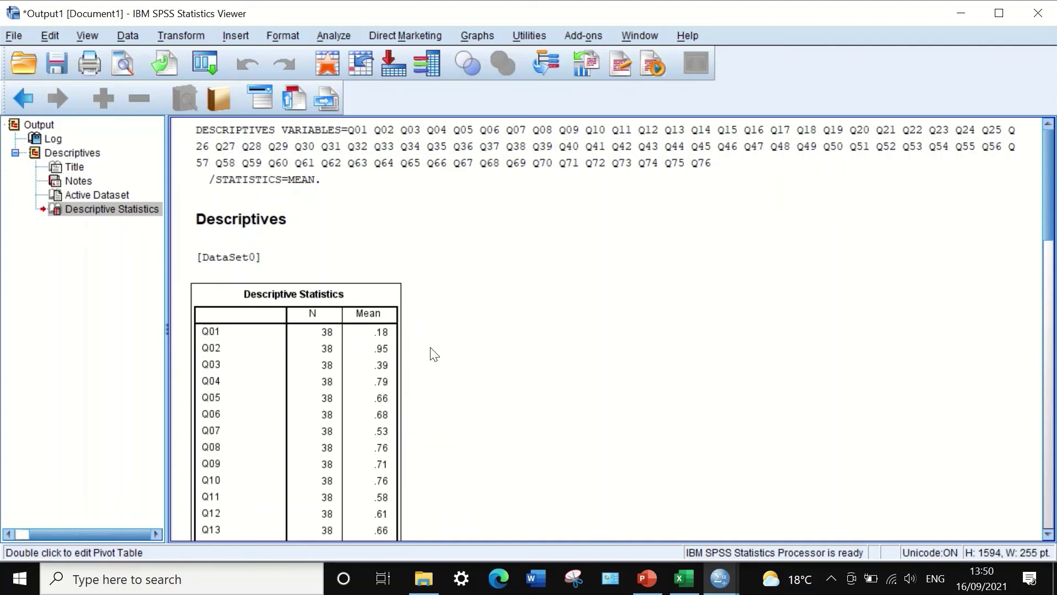
scroll(433, 356, "down", 3)
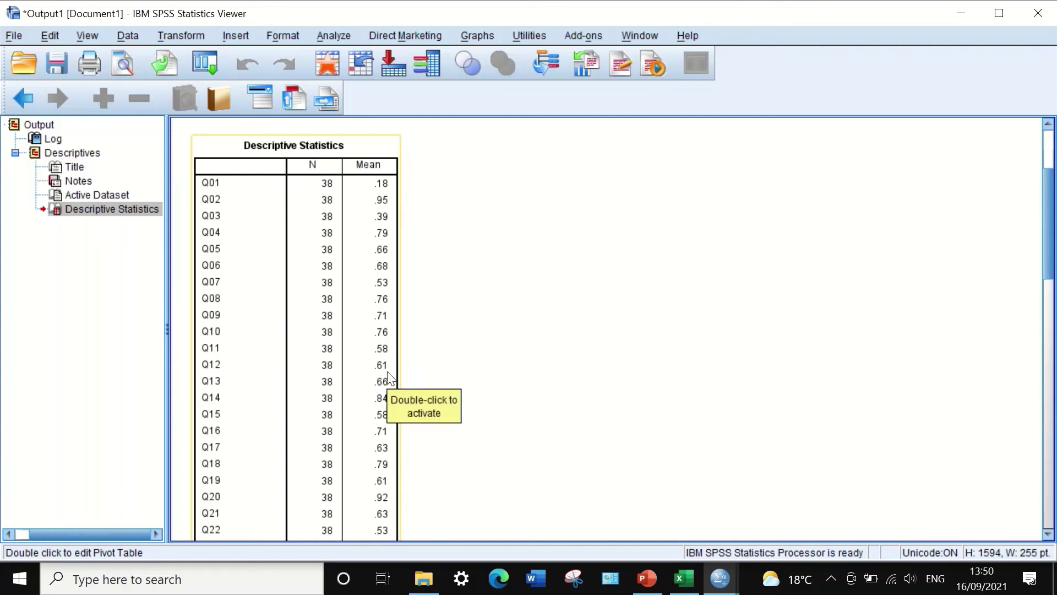
scroll(514, 292, "down", 3)
scroll(512, 308, "up", 5)
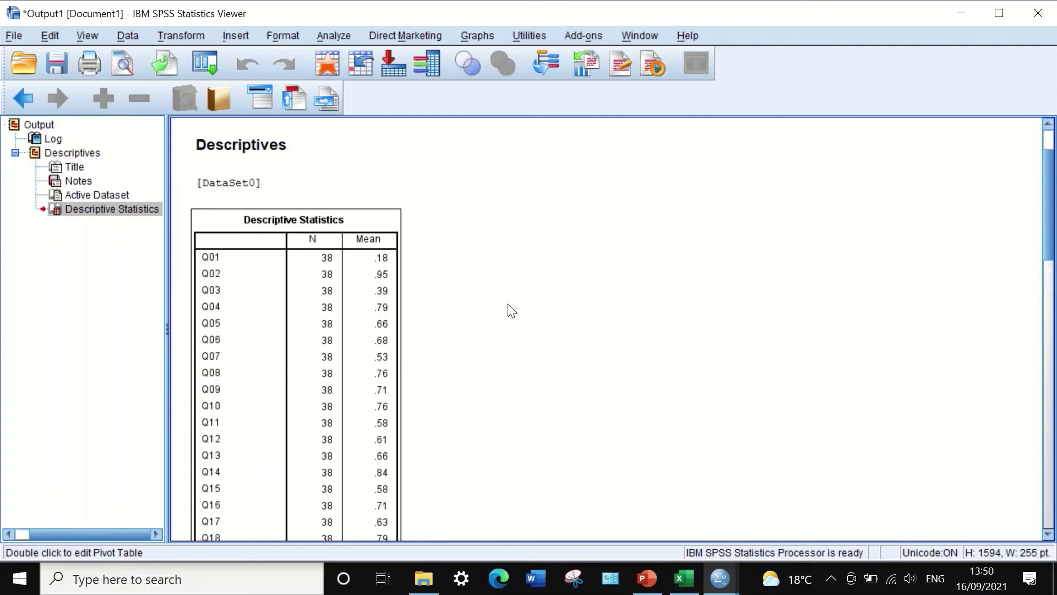
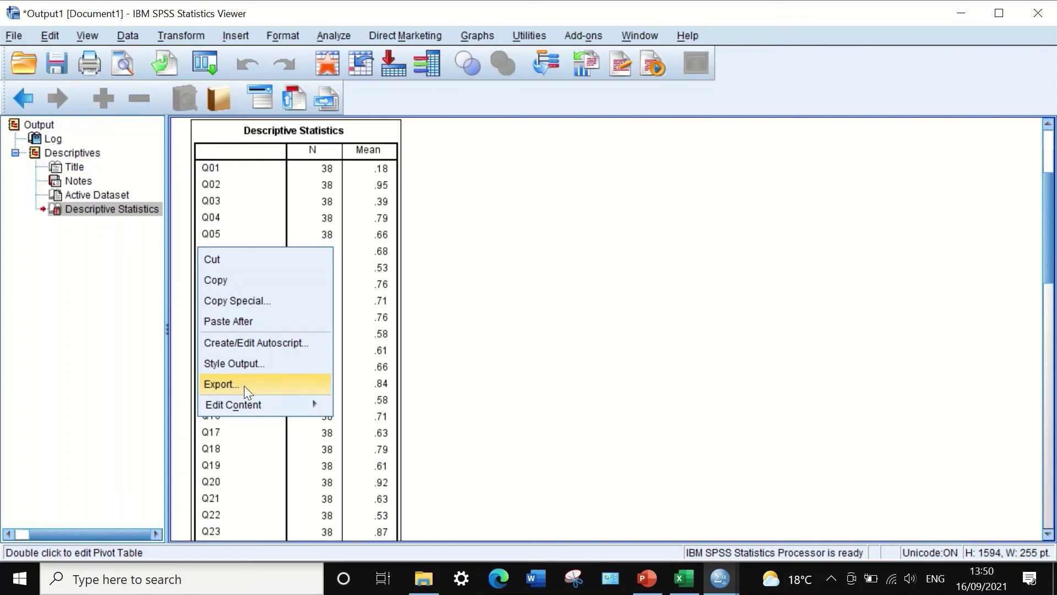
Start exporting the selected Descriptive Statistics table with Excel 2007 and Higher (*.xlsx) as the document type.
left_click(244, 386)
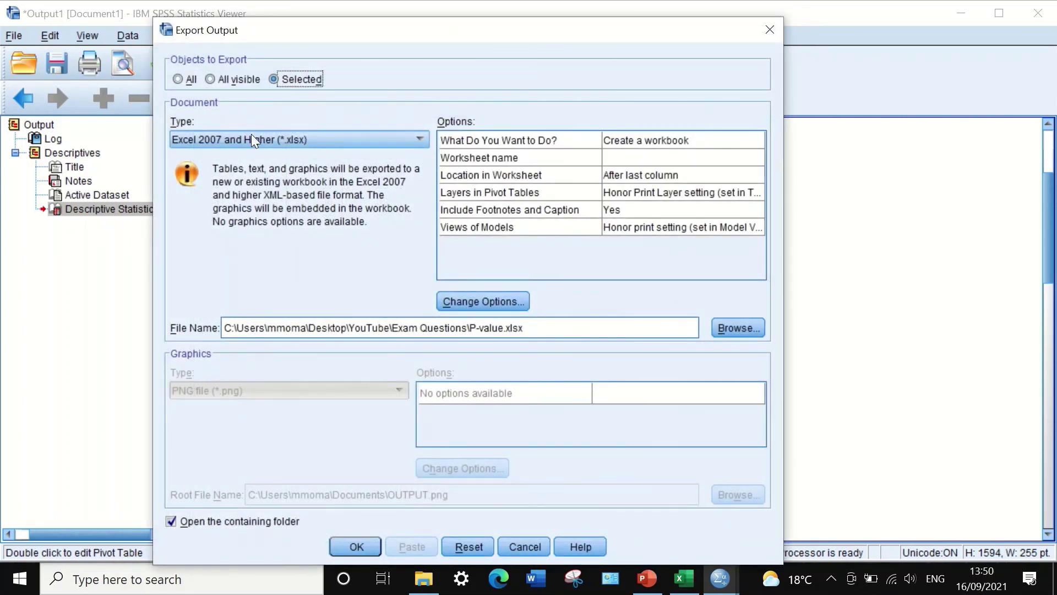
left_click(358, 140)
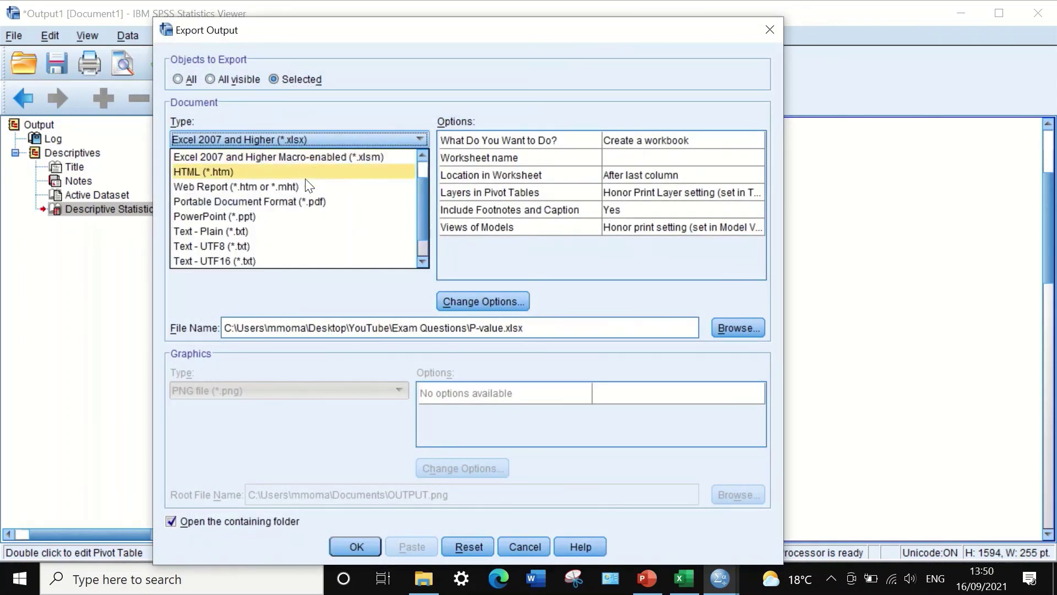
scroll(305, 182, "up", 1)
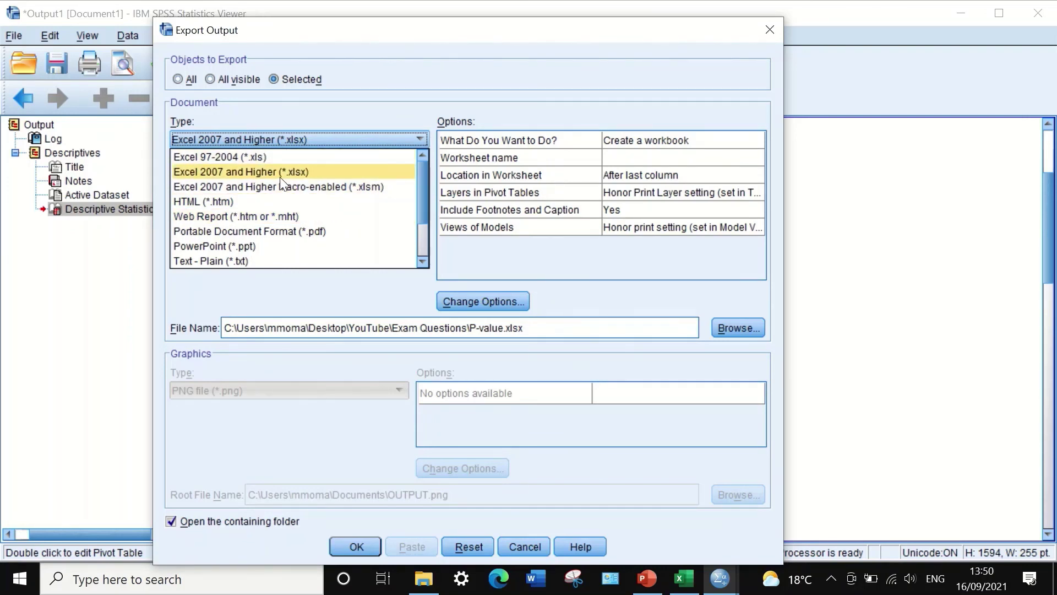
left_click(280, 176)
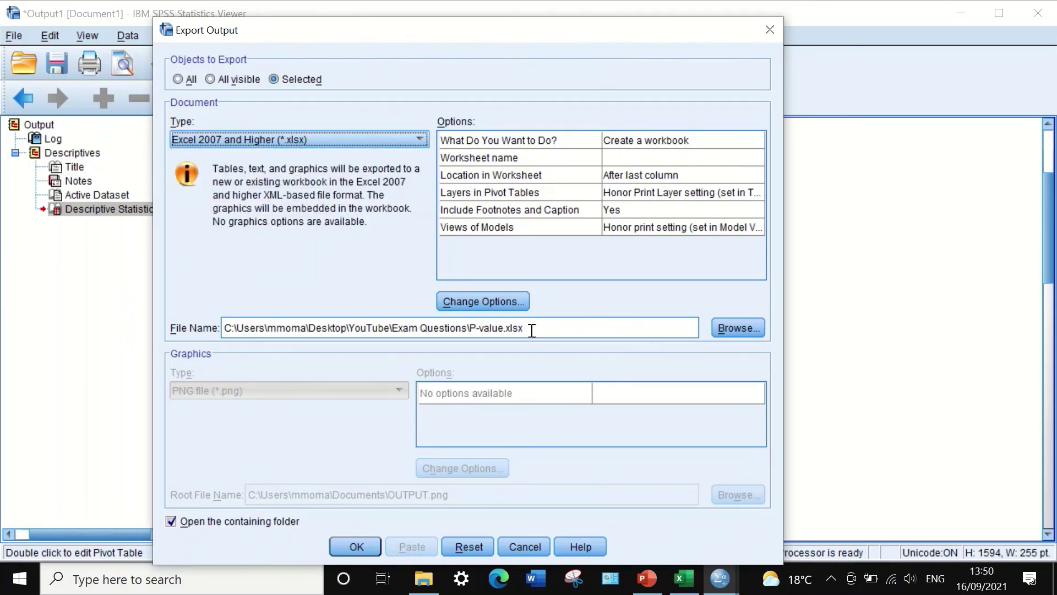
Browse for the export location and open the Exam Questions folder inside the YouTube folder on the Desktop.
left_click(739, 329)
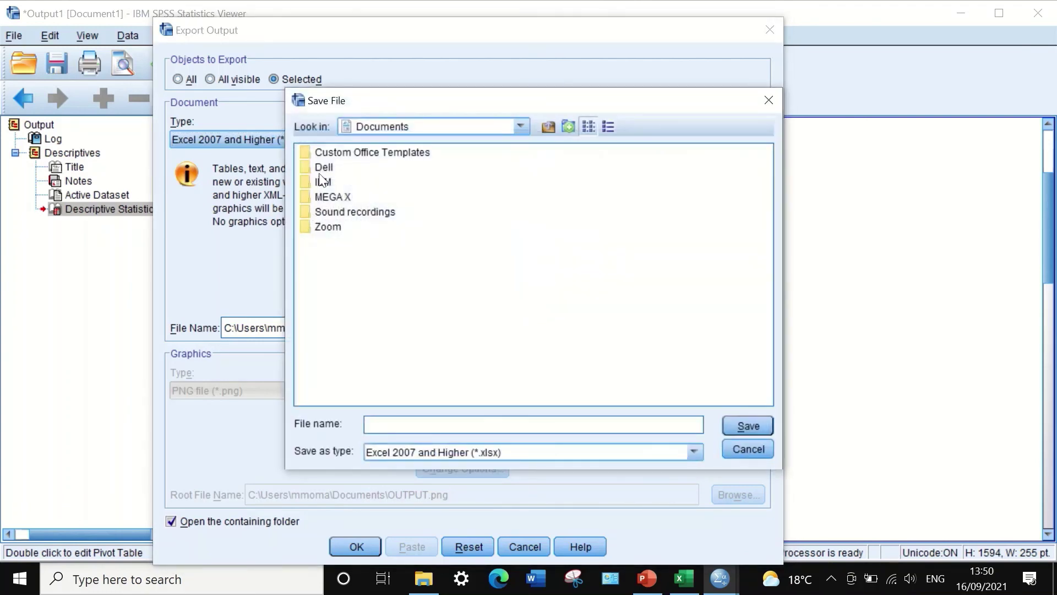
left_click(391, 125)
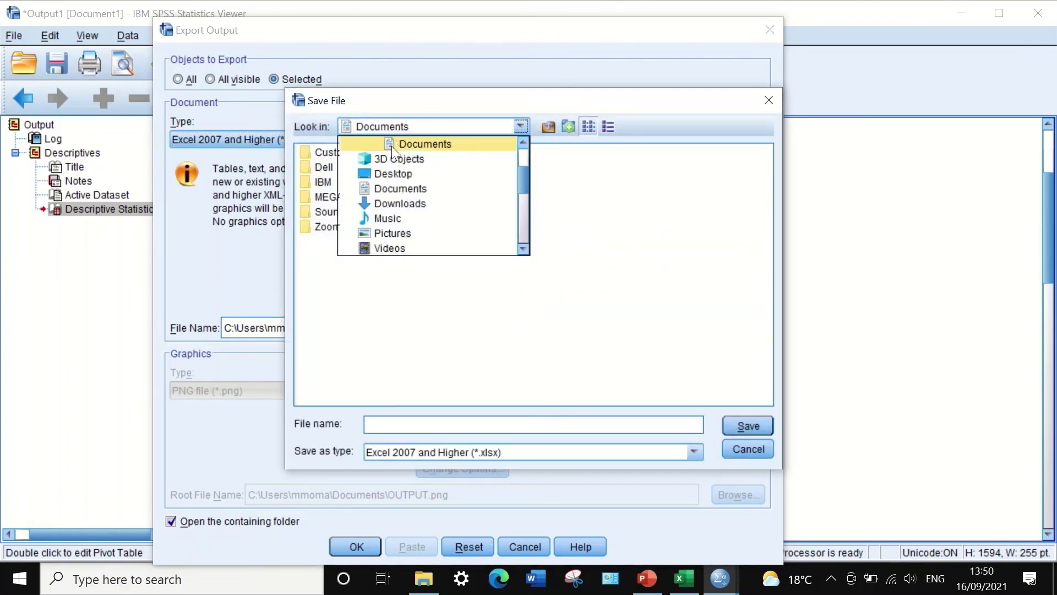
left_click(390, 174)
double_click(323, 285)
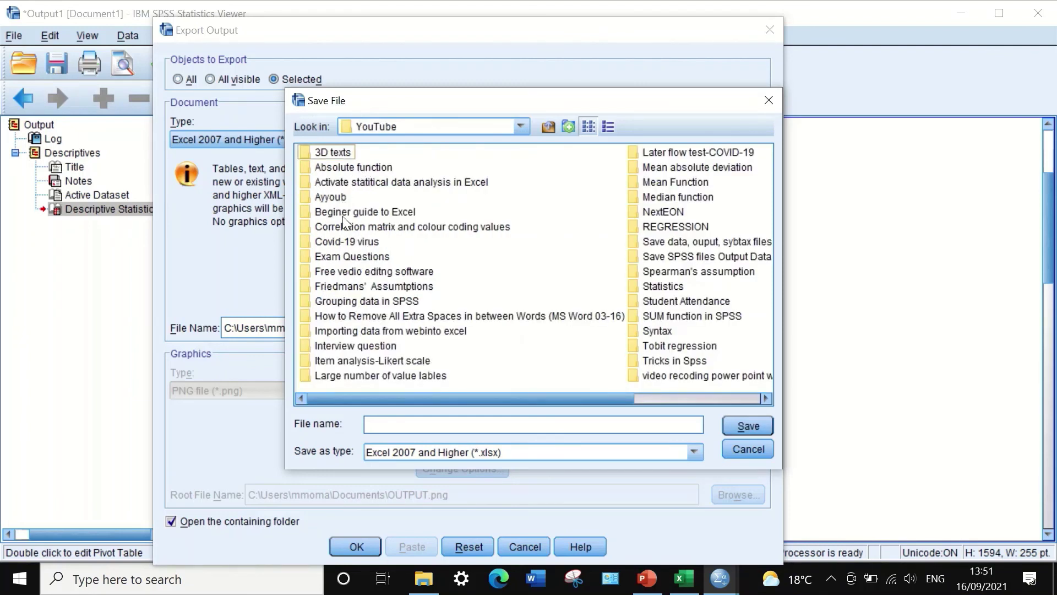
double_click(343, 256)
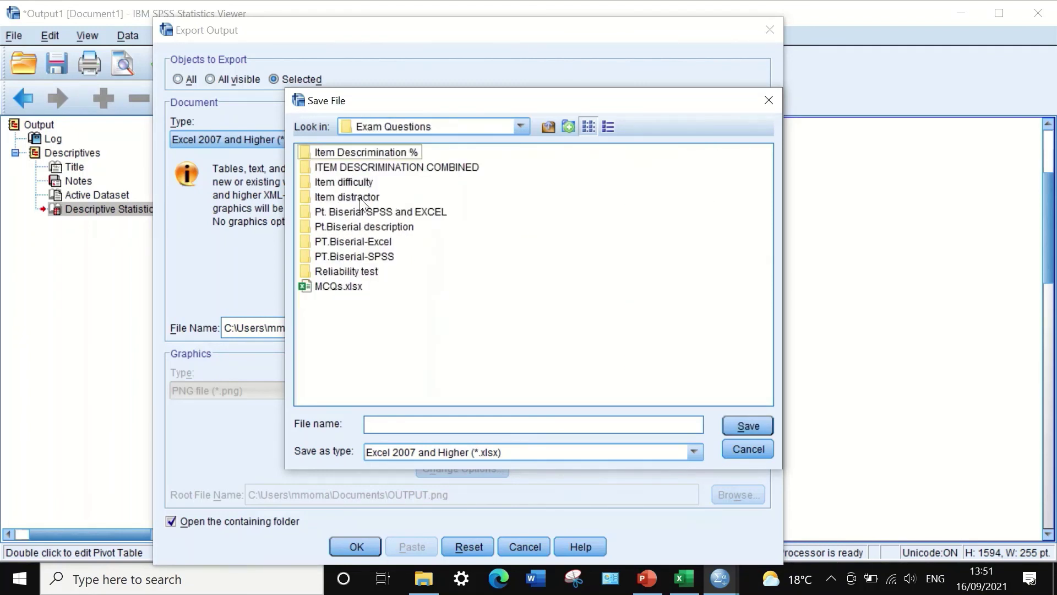
Enter Item difficulty as the export file name and open the Item difficulty folder.
left_click(412, 429)
type("Item d")
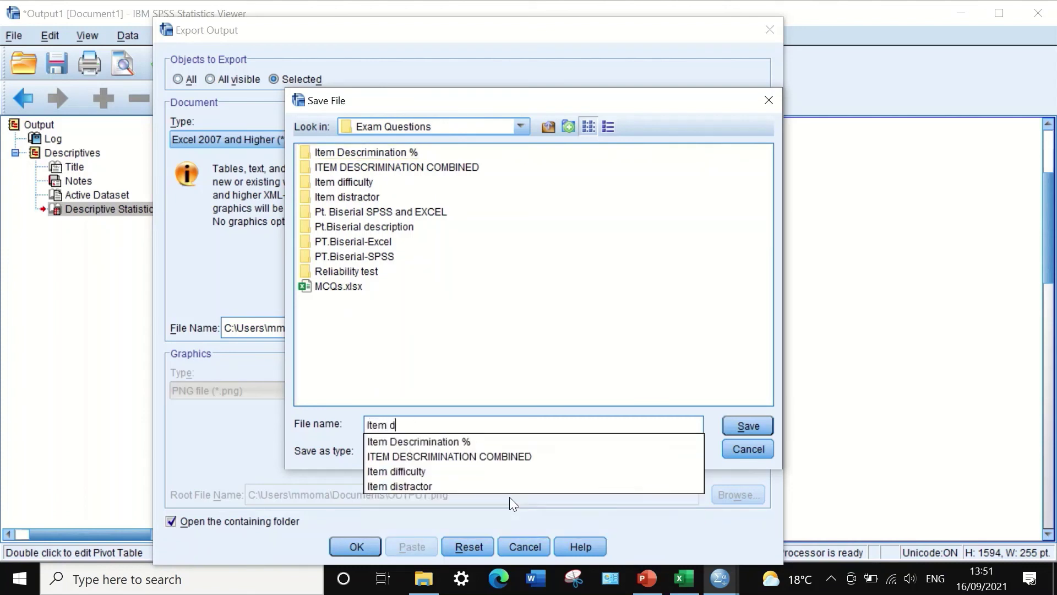
type("iff")
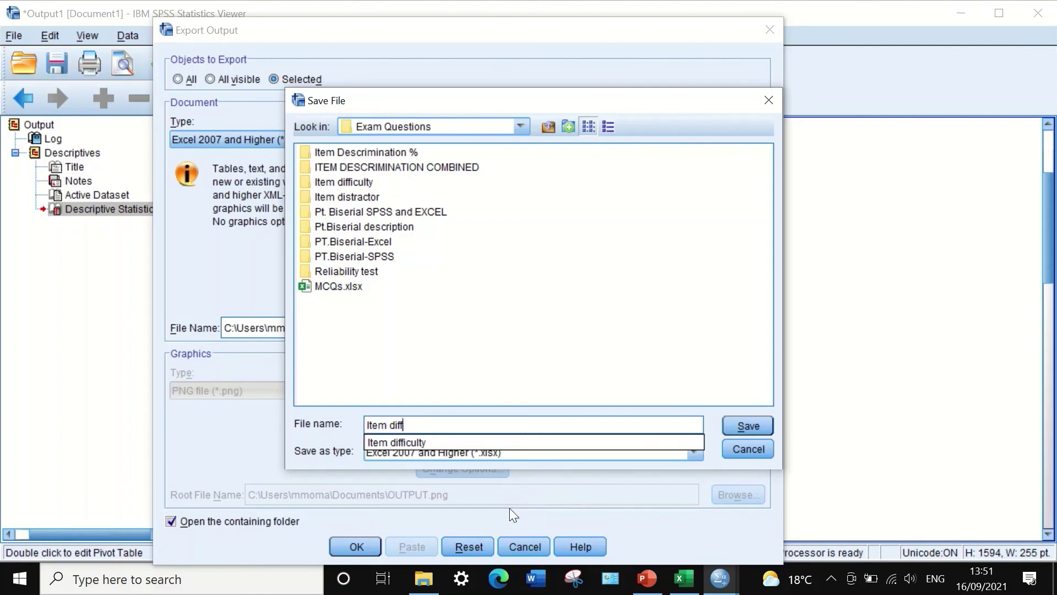
left_click(431, 443)
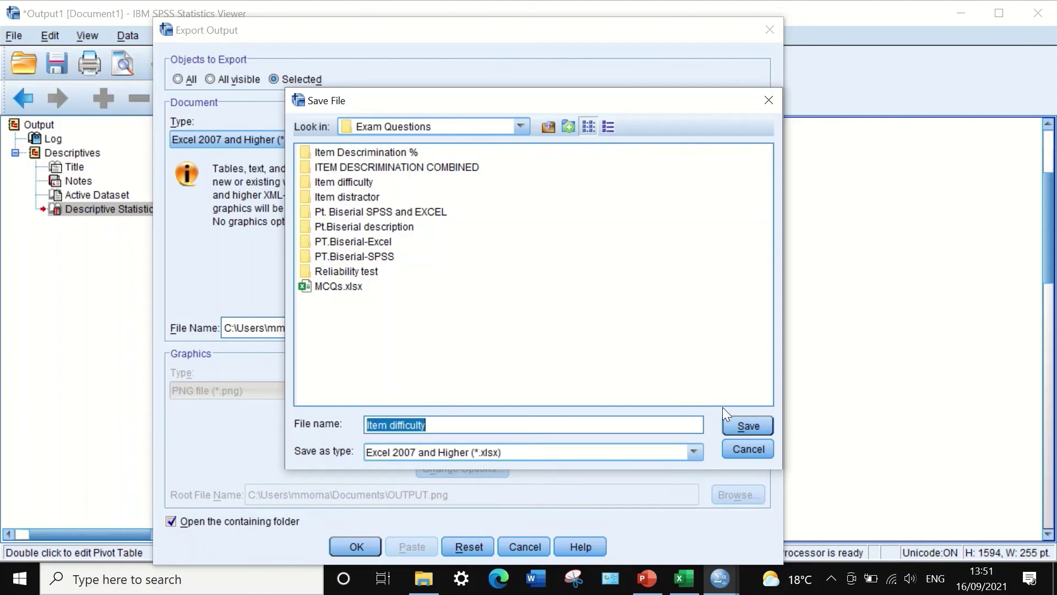
left_click(734, 428)
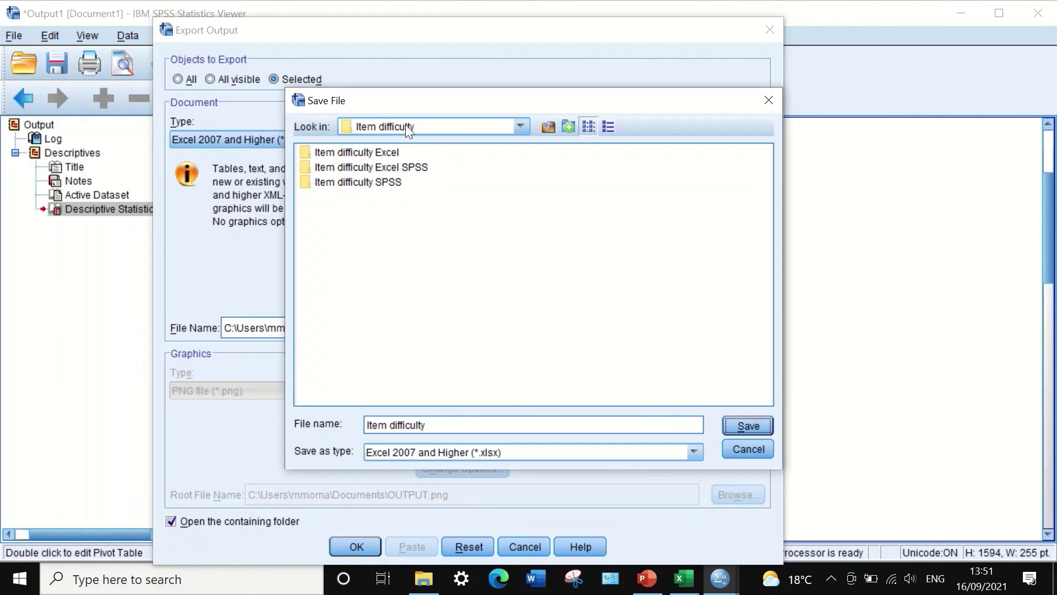
Save the export path in the Item difficulty folder and export the table to Item difficulty.xlsx.
left_click(394, 221)
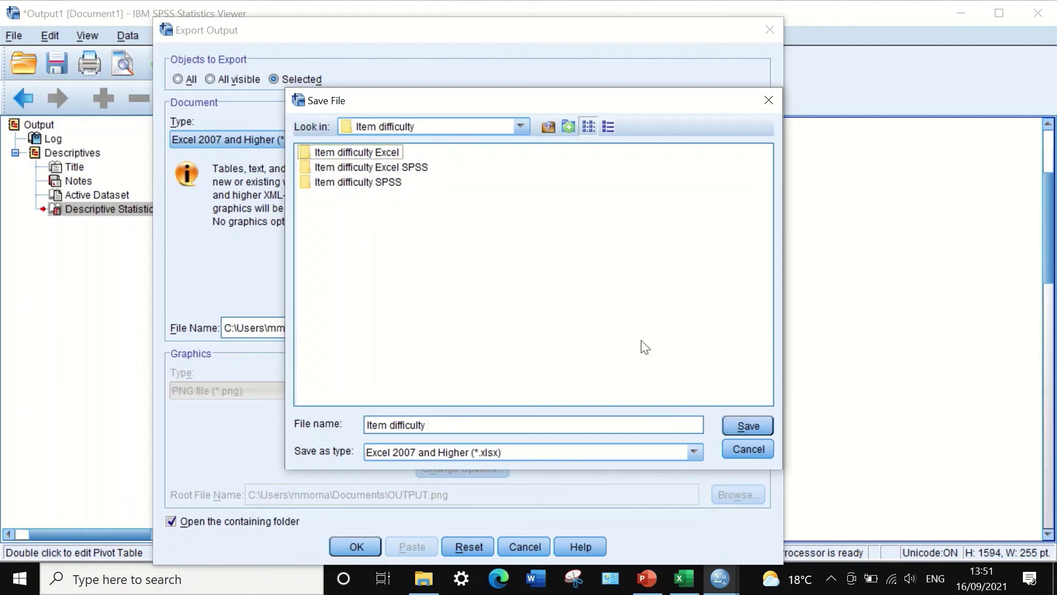
left_click(510, 127)
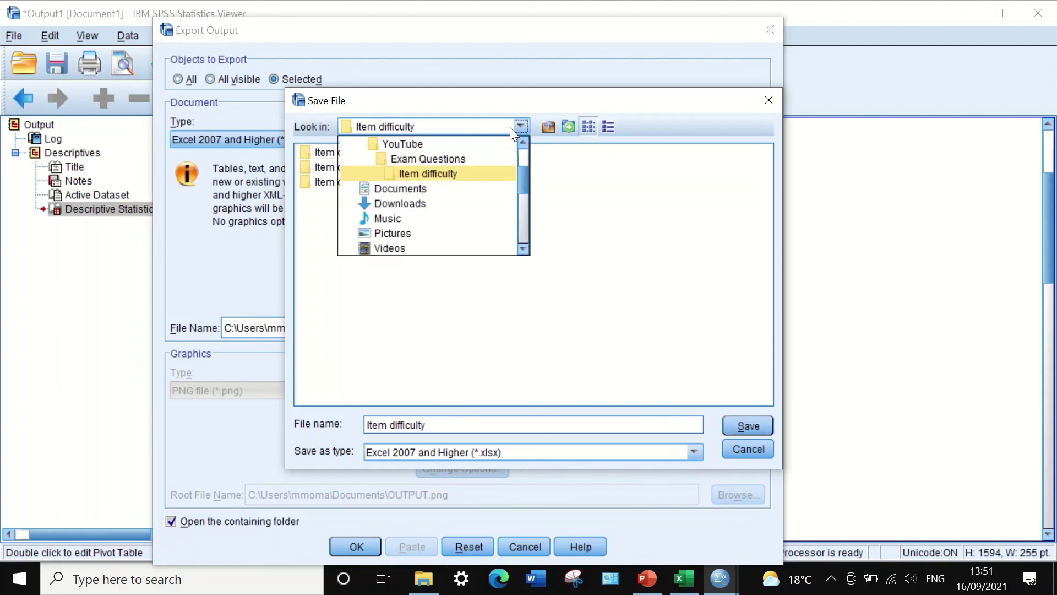
left_click(450, 174)
left_click(741, 425)
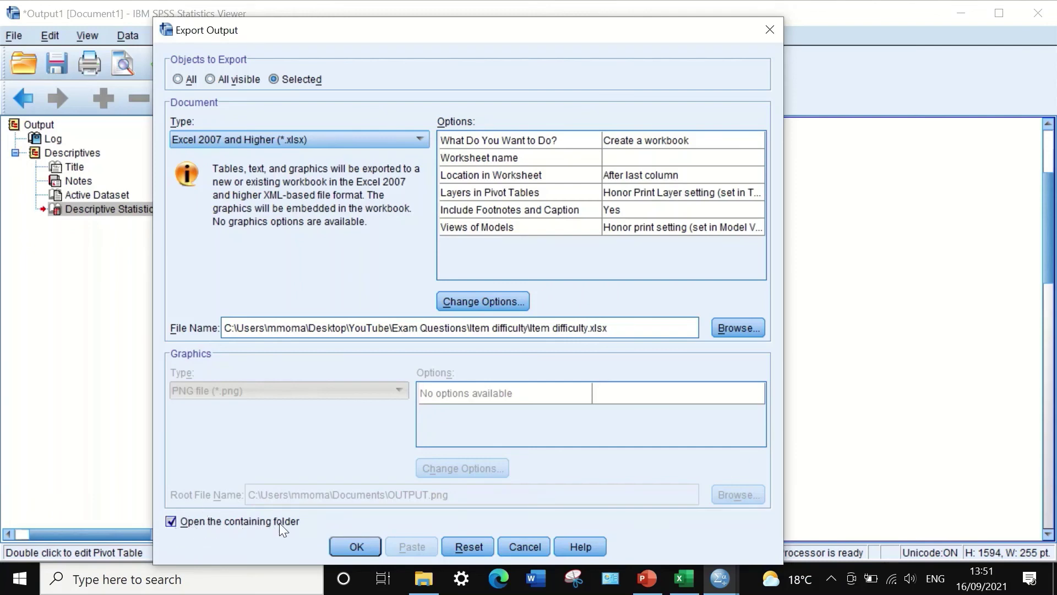
left_click(347, 546)
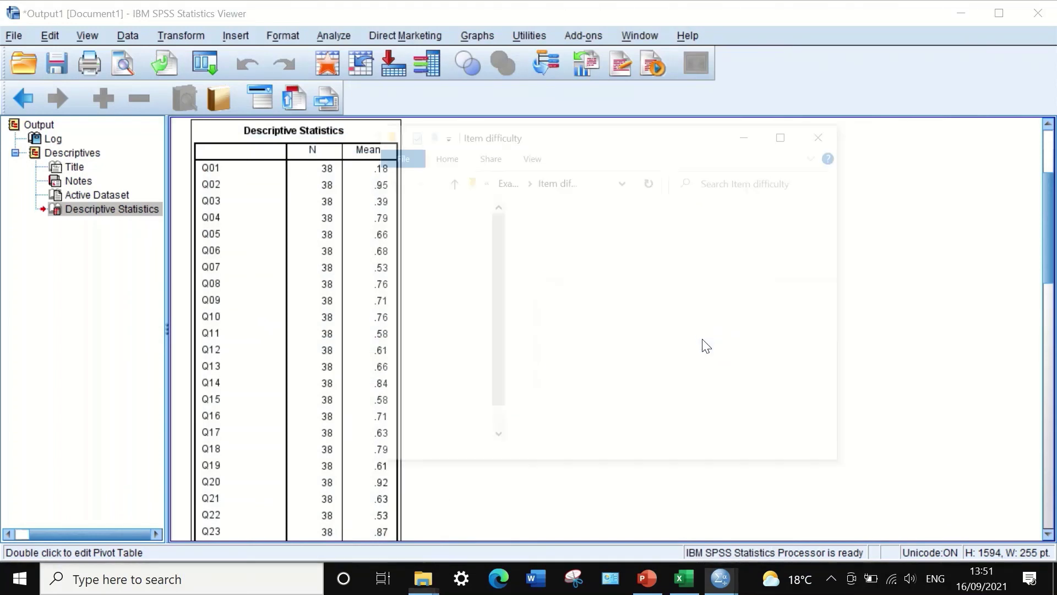